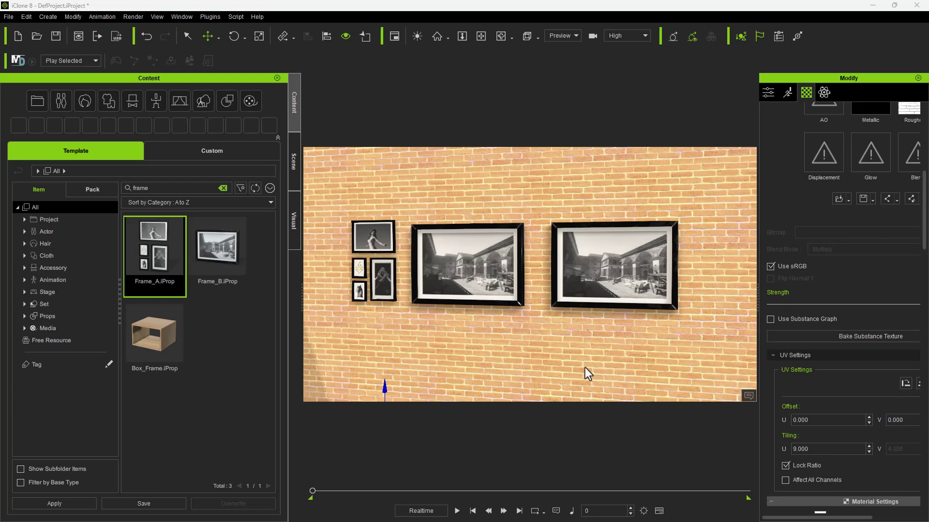
# Step: Select the right picture frame and start a new project, bringing up the save prompt
pyautogui.click(586, 370)
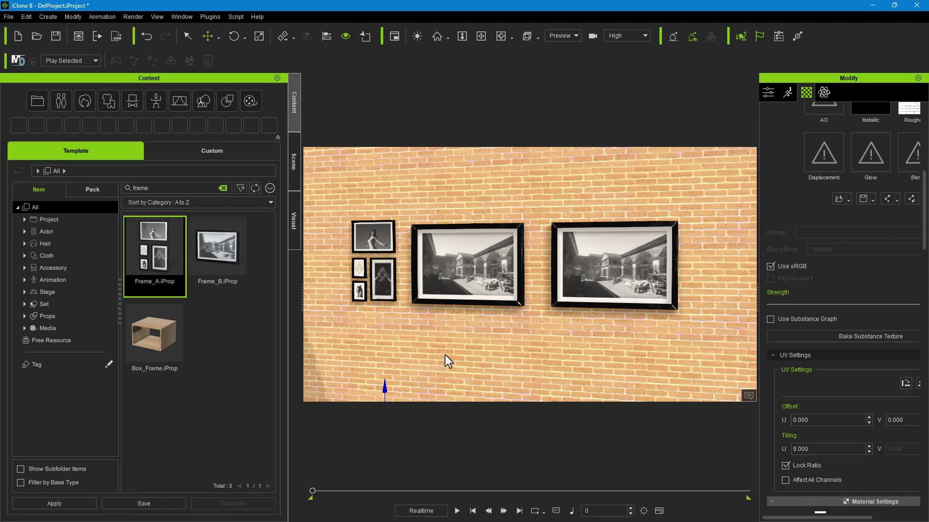
pyautogui.click(583, 281)
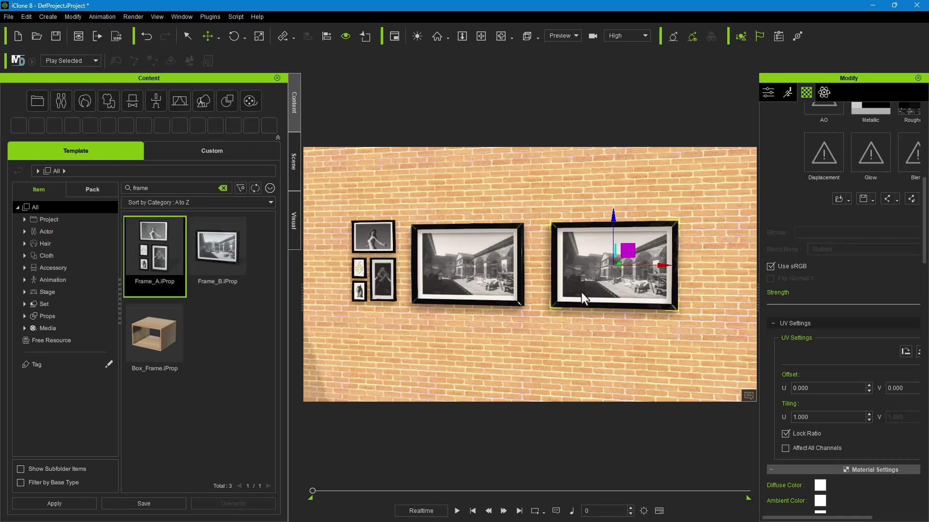
pyautogui.hotkey('ctrl', 'n')
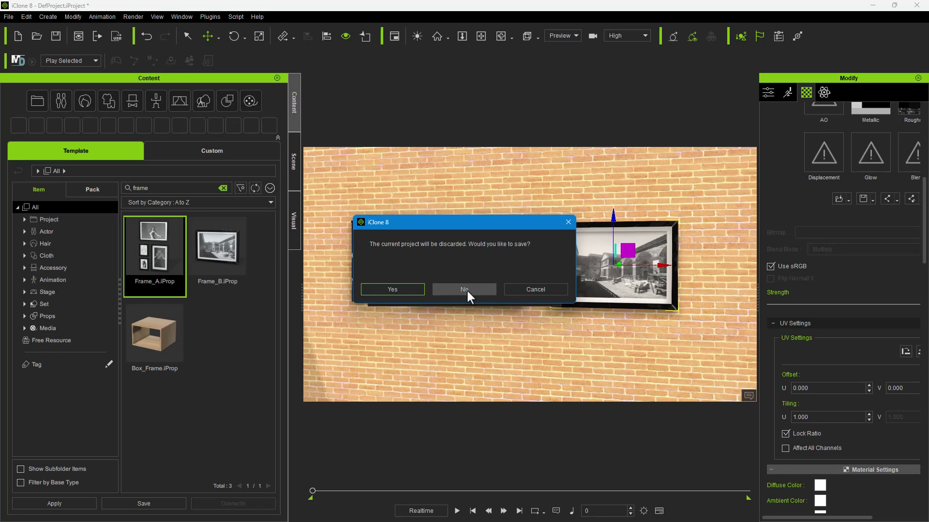
# Step: Decline saving, clear the Content search and create a Floor primitive shape
pyautogui.click(466, 289)
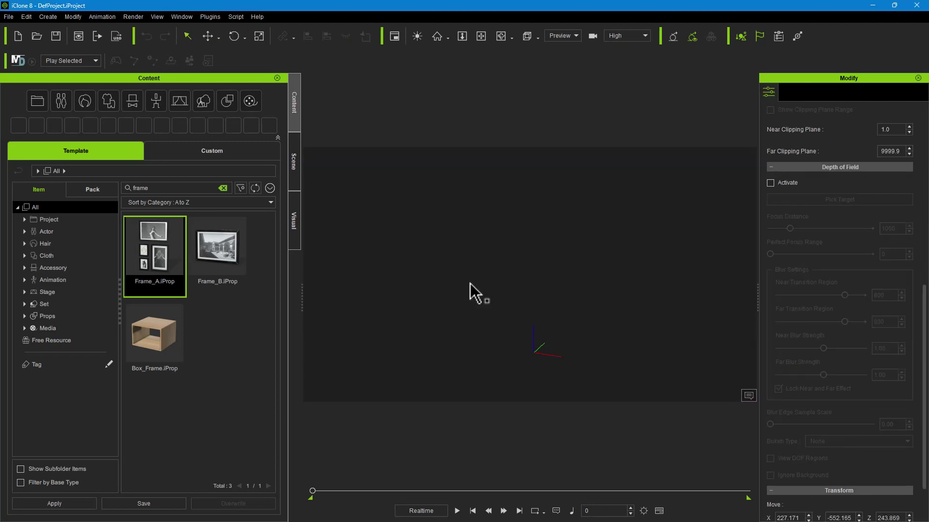
pyautogui.click(222, 188)
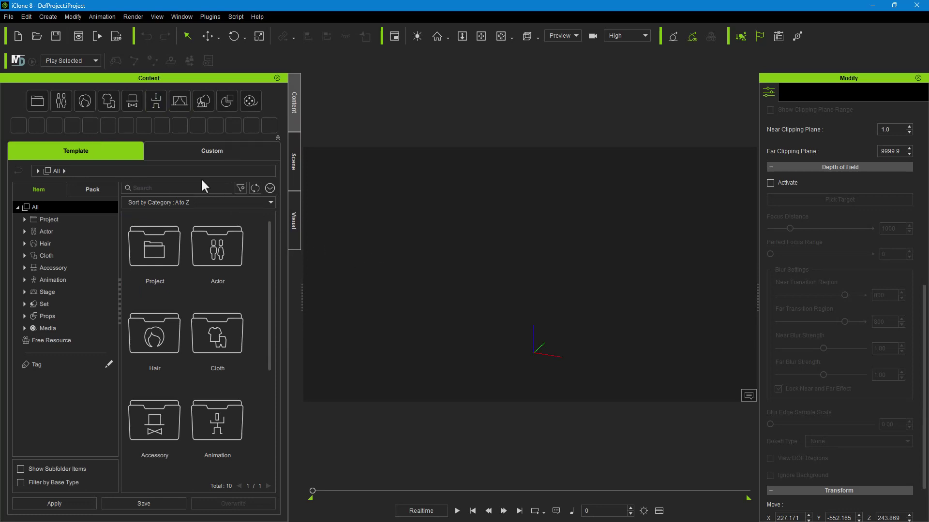
pyautogui.click(51, 18)
pyautogui.moveTo(78, 31)
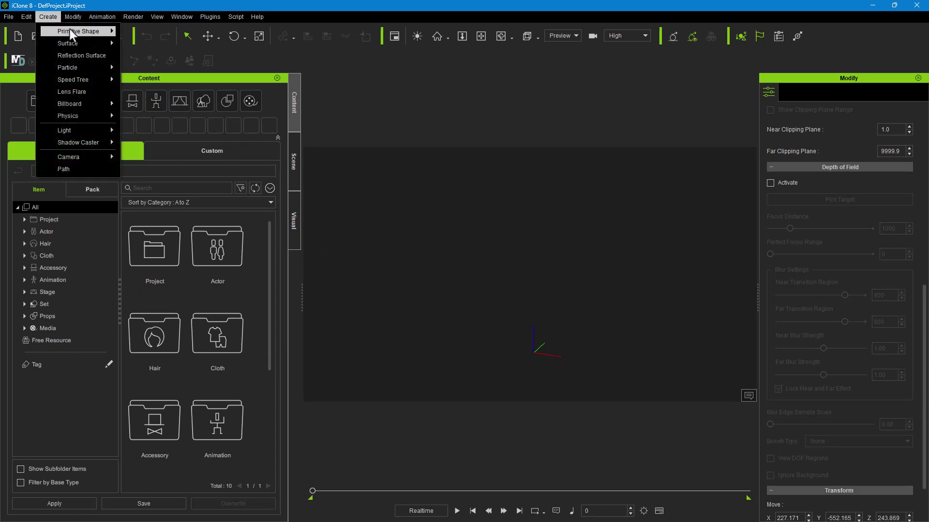
pyautogui.click(147, 91)
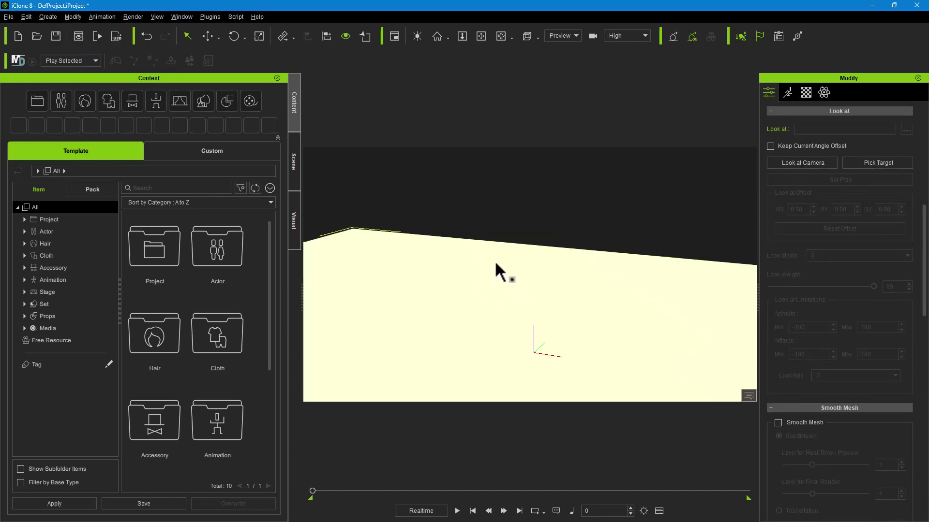
pyautogui.moveTo(494, 260)
pyautogui.mouseDown(button='right')
pyautogui.moveTo(484, 356)
pyautogui.moveTo(491, 335)
pyautogui.moveTo(450, 342)
pyautogui.moveTo(476, 340)
pyautogui.mouseUp(button='right')
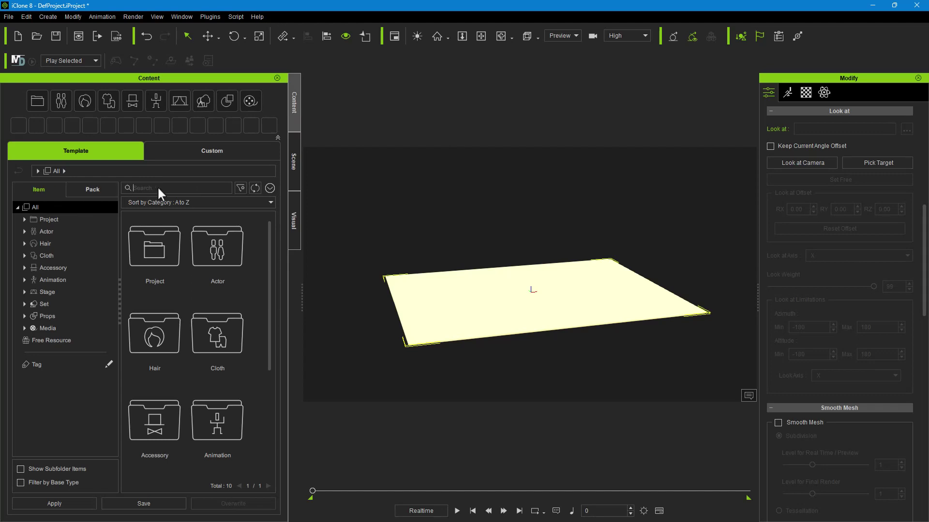
# Step: Search Content for 'wall' and place the Wall_02 brick wall prop in the scene
pyautogui.write('wa')
pyautogui.write('ll')
pyautogui.scroll(-2, 206, 314)
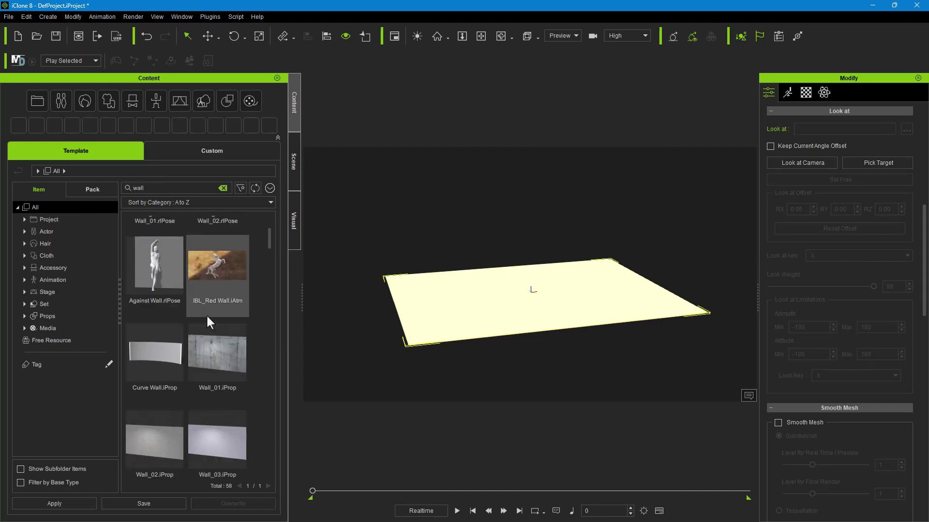
pyautogui.scroll(-2, 234, 329)
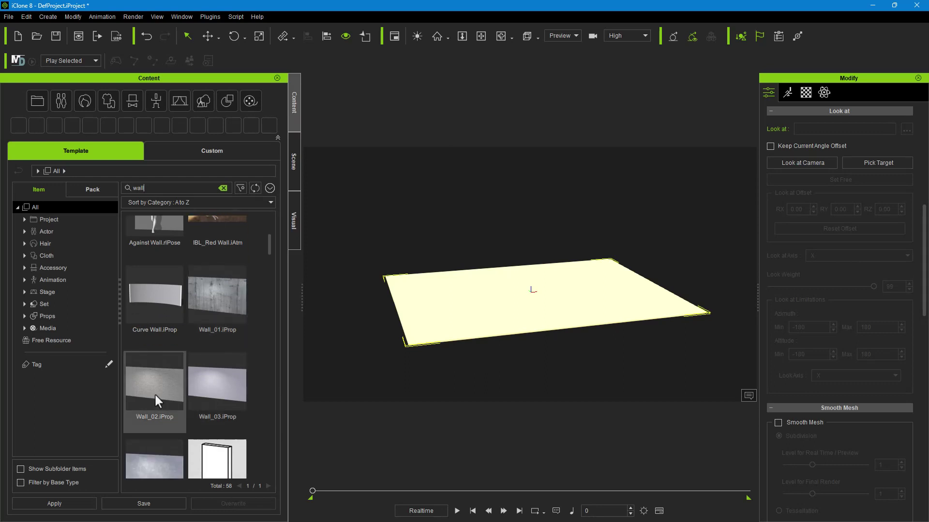
pyautogui.moveTo(155, 395); pyautogui.dragTo(480, 286)
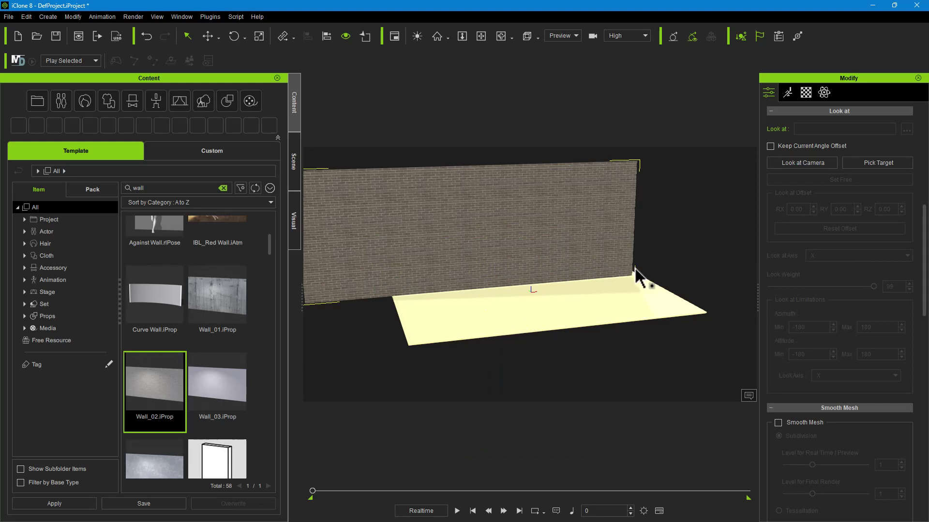
pyautogui.moveTo(674, 280); pyautogui.dragTo(576, 314, button='right')
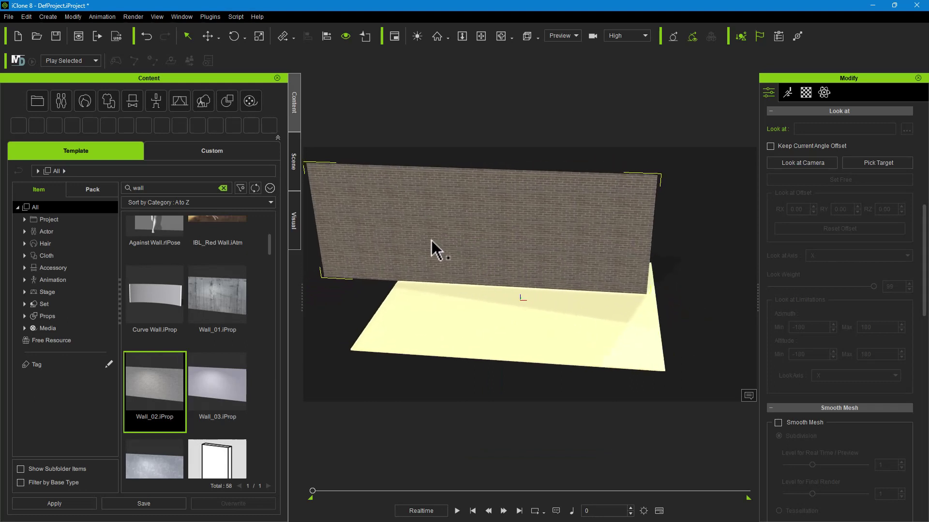
# Step: Scale the brick wall down and slide it right to the floor's back edge
pyautogui.press('r')
pyautogui.moveTo(493, 265)
pyautogui.mouseDown()
pyautogui.moveTo(476, 333)
pyautogui.moveTo(521, 321)
pyautogui.mouseUp()
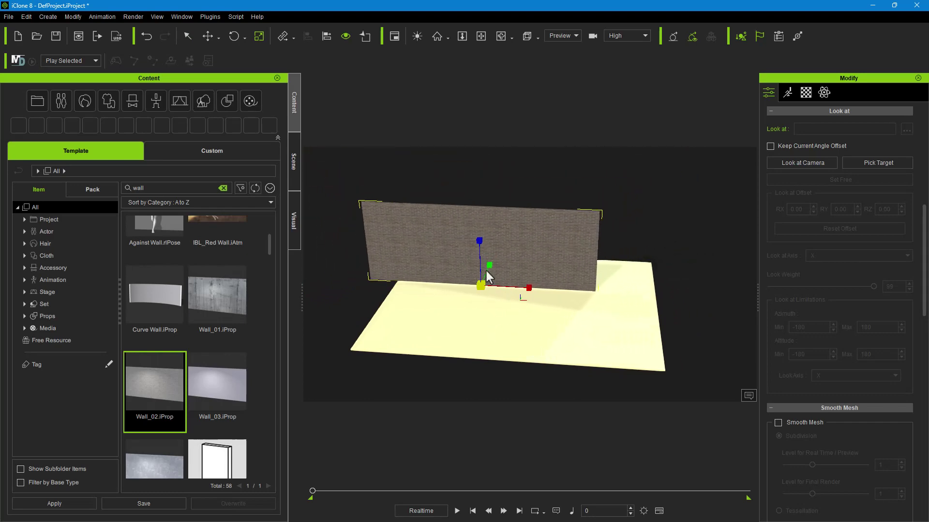
pyautogui.press('w')
pyautogui.moveTo(532, 289)
pyautogui.mouseDown()
pyautogui.moveTo(587, 288)
pyautogui.moveTo(555, 279)
pyautogui.moveTo(592, 300)
pyautogui.mouseUp()
pyautogui.press('r')
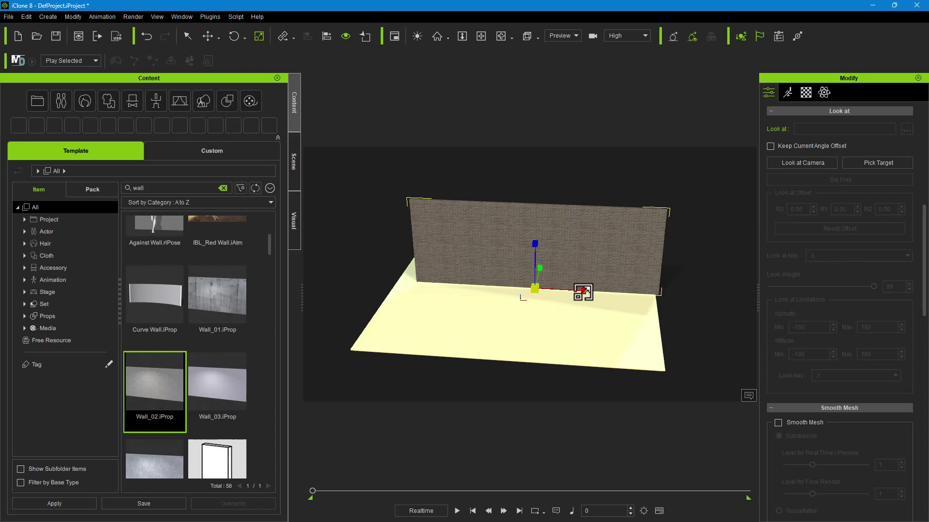
pyautogui.press('w')
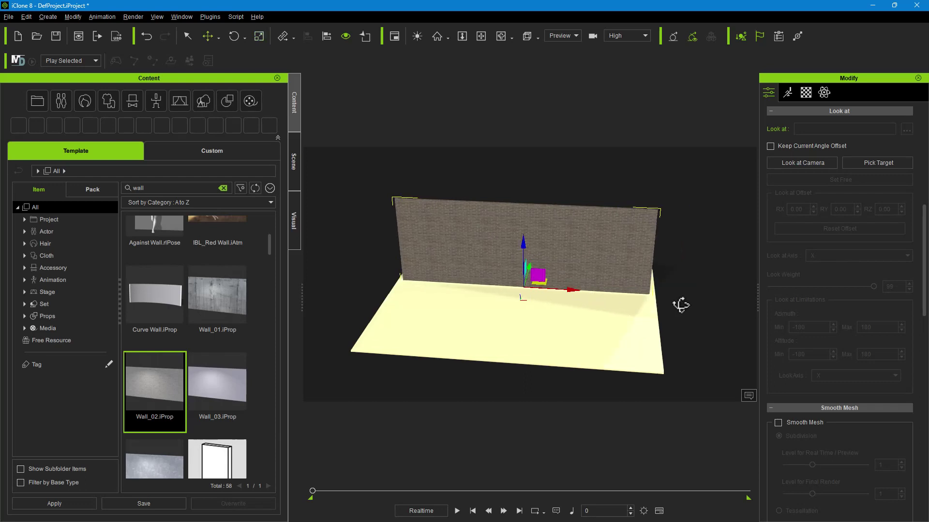
pyautogui.moveTo(680, 306); pyautogui.dragTo(411, 342, button='right')
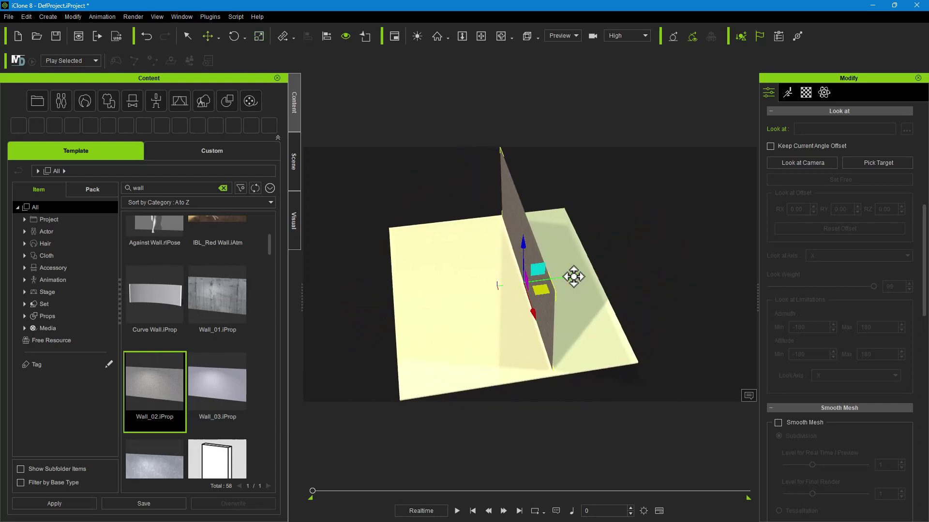
pyautogui.moveTo(571, 276); pyautogui.dragTo(634, 290)
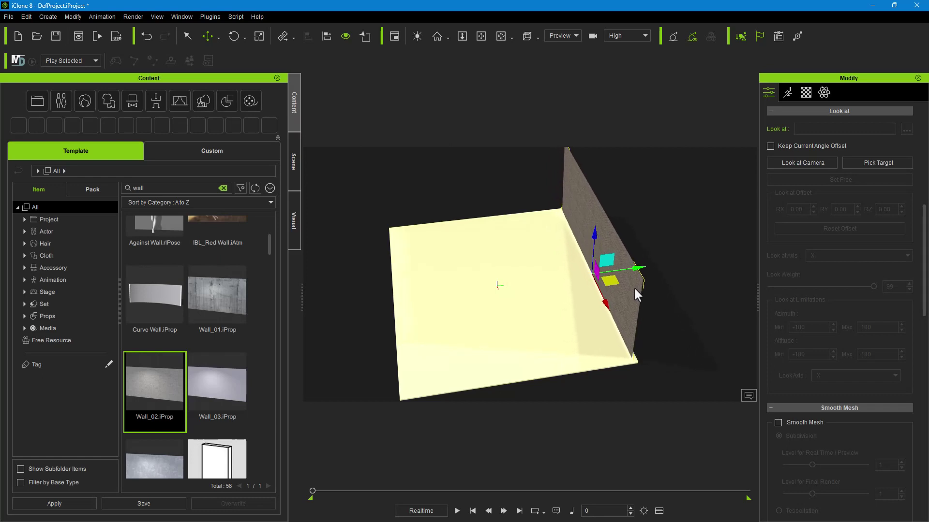
# Step: Orbit, pan and zoom to a frontal view of the wall and floor
pyautogui.moveTo(460, 275); pyautogui.dragTo(654, 285, button='right')
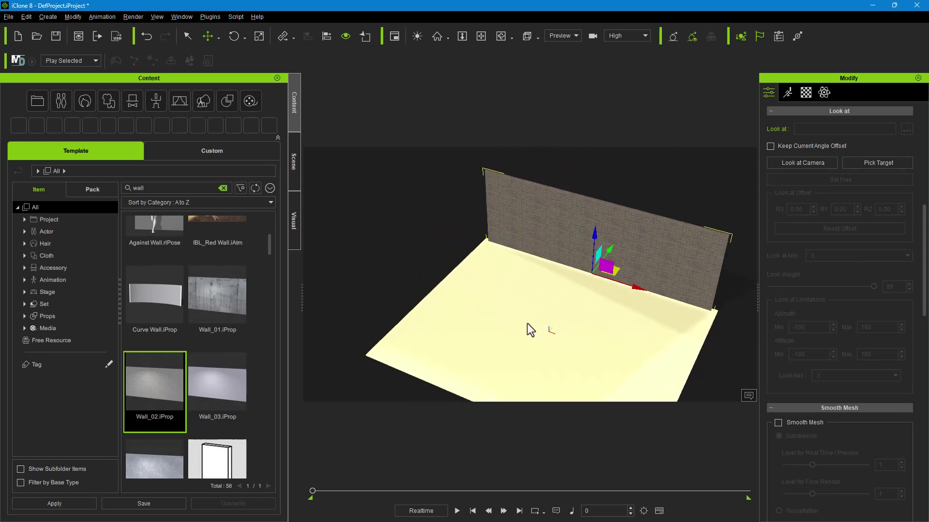
pyautogui.scroll(-3, 485, 291)
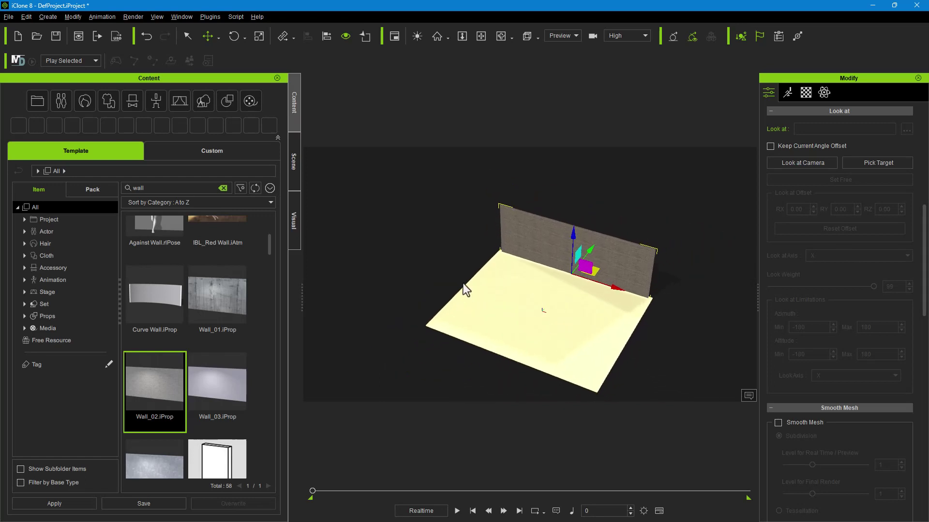
pyautogui.moveTo(463, 284)
pyautogui.mouseDown(button='right')
pyautogui.moveTo(613, 264)
pyautogui.moveTo(468, 250)
pyautogui.moveTo(642, 271)
pyautogui.moveTo(568, 279)
pyautogui.mouseUp(button='right')
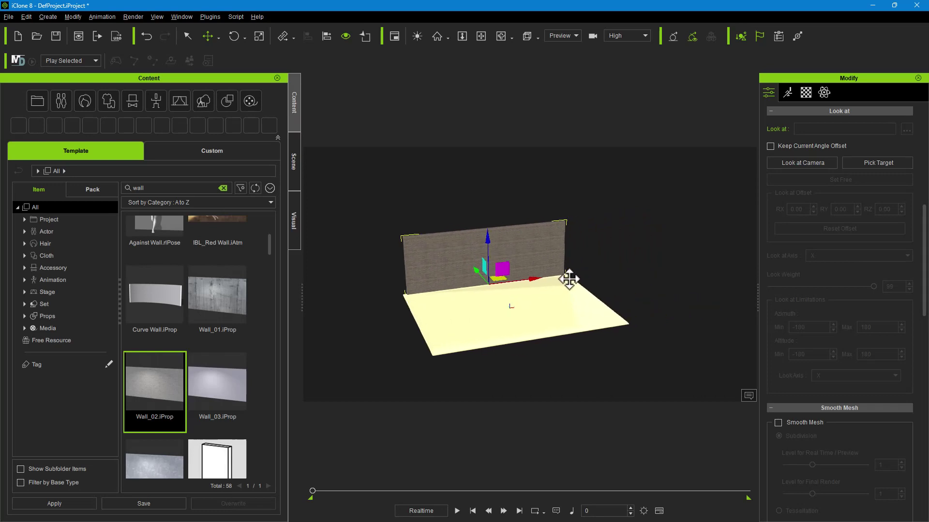
pyautogui.moveTo(569, 279)
pyautogui.mouseDown(button='middle')
pyautogui.moveTo(570, 324)
pyautogui.moveTo(575, 292)
pyautogui.mouseUp(button='middle')
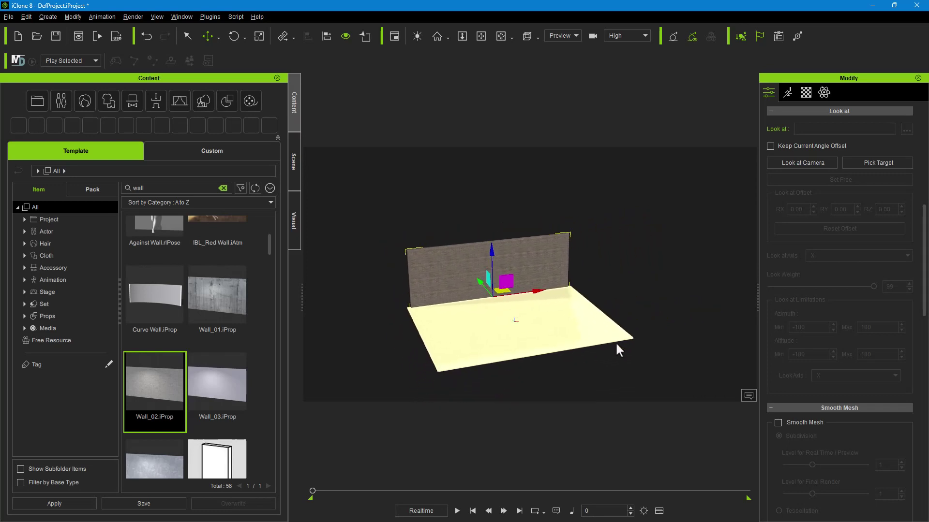
pyautogui.moveTo(534, 341); pyautogui.dragTo(524, 339, button='middle')
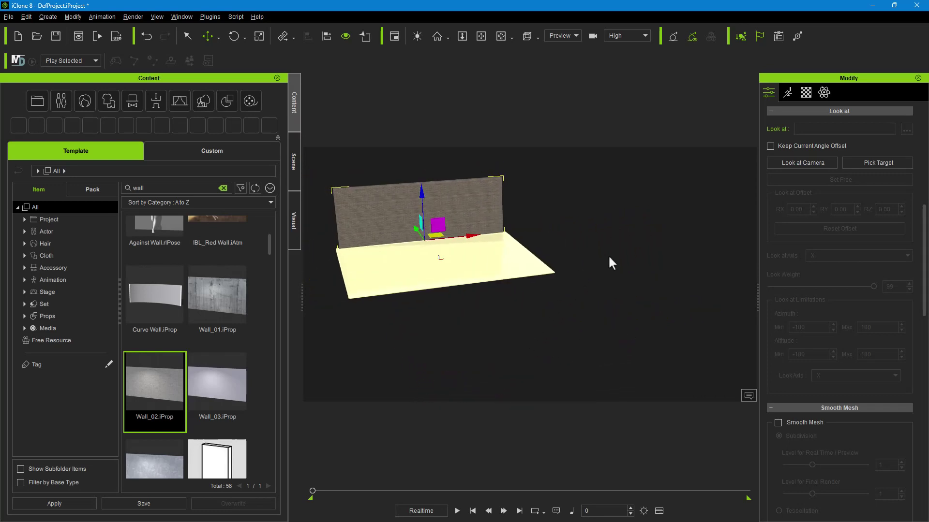
pyautogui.moveTo(609, 263)
pyautogui.mouseDown(button='middle')
pyautogui.moveTo(606, 313)
pyautogui.moveTo(688, 301)
pyautogui.mouseUp(button='middle')
pyautogui.moveTo(688, 300)
pyautogui.mouseDown(button='right')
pyautogui.moveTo(653, 332)
pyautogui.moveTo(497, 321)
pyautogui.mouseUp(button='right')
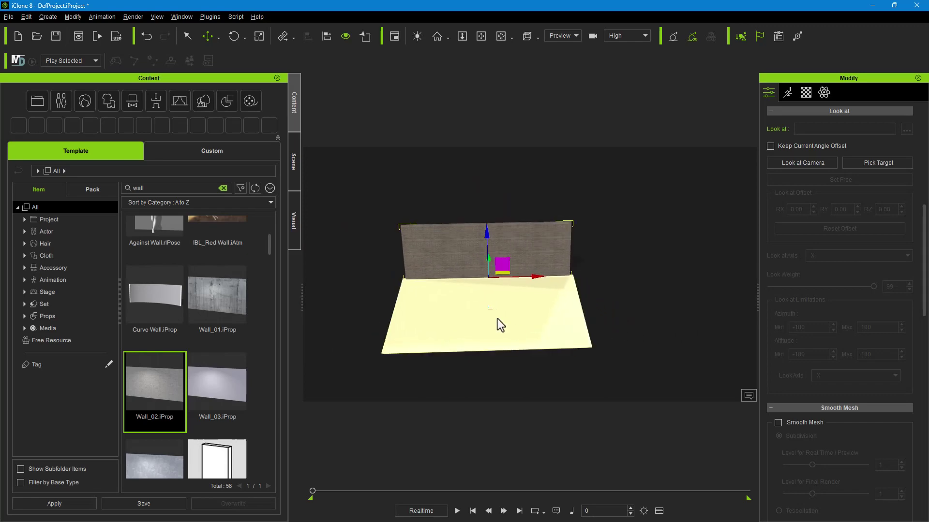
pyautogui.scroll(3, 504, 266)
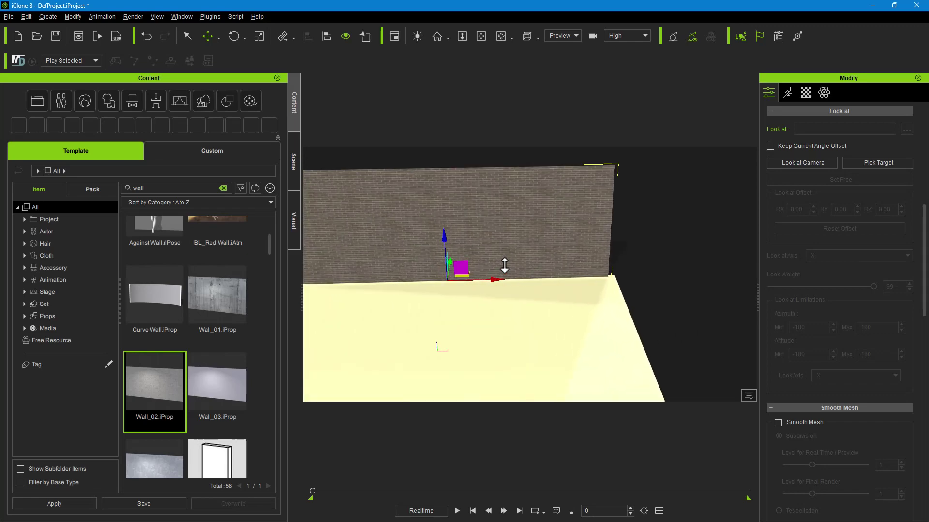
pyautogui.moveTo(499, 275)
pyautogui.mouseDown(button='middle')
pyautogui.moveTo(535, 315)
pyautogui.moveTo(559, 245)
pyautogui.mouseUp(button='middle')
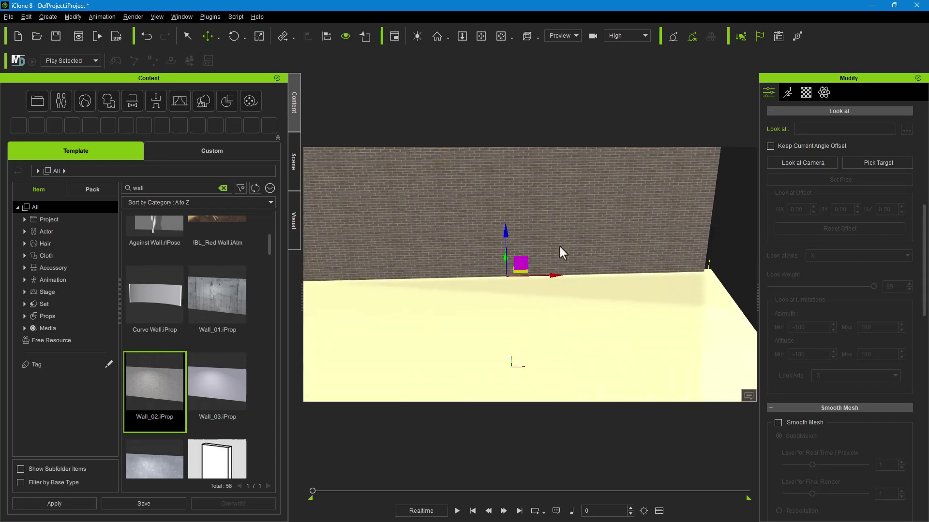
pyautogui.moveTo(598, 259)
pyautogui.mouseDown(button='right')
pyautogui.moveTo(594, 311)
pyautogui.moveTo(621, 261)
pyautogui.mouseUp(button='right')
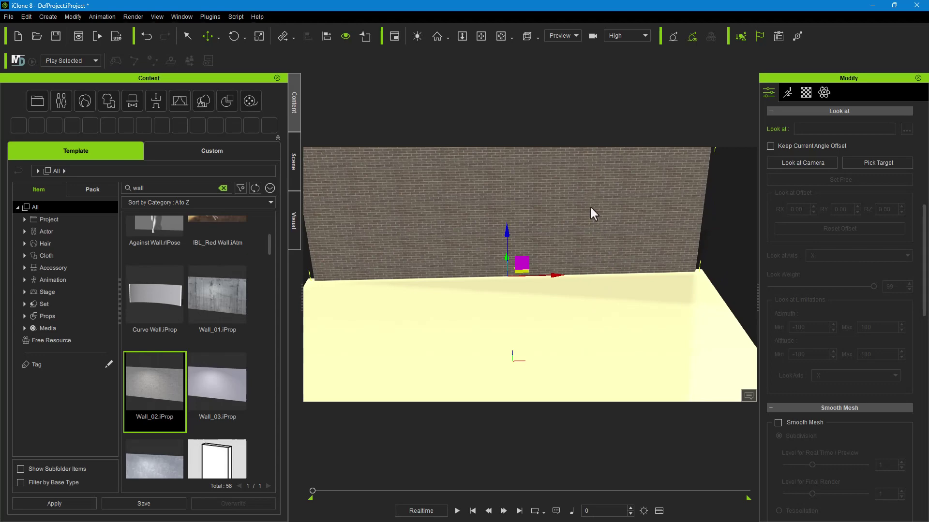
# Step: Show the wall's material texture settings and open Adjust Color for its texture
pyautogui.click(188, 35)
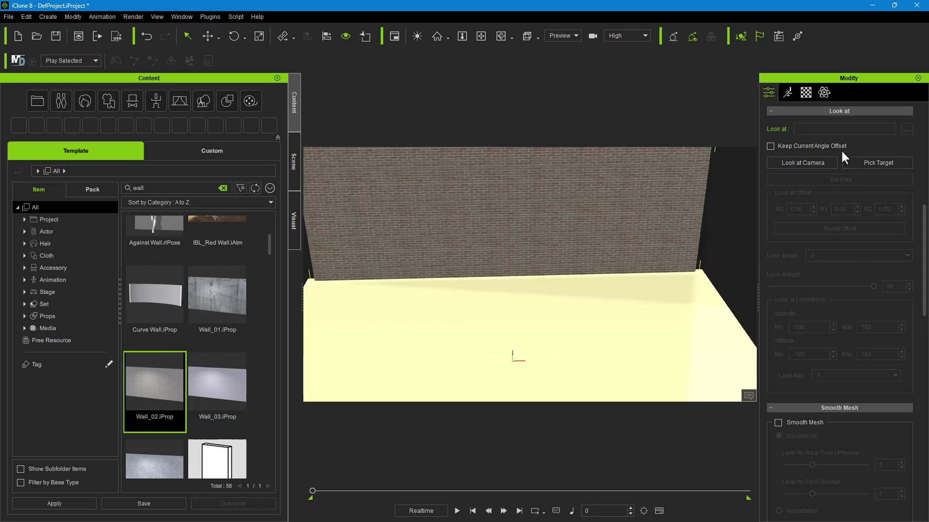
pyautogui.click(806, 92)
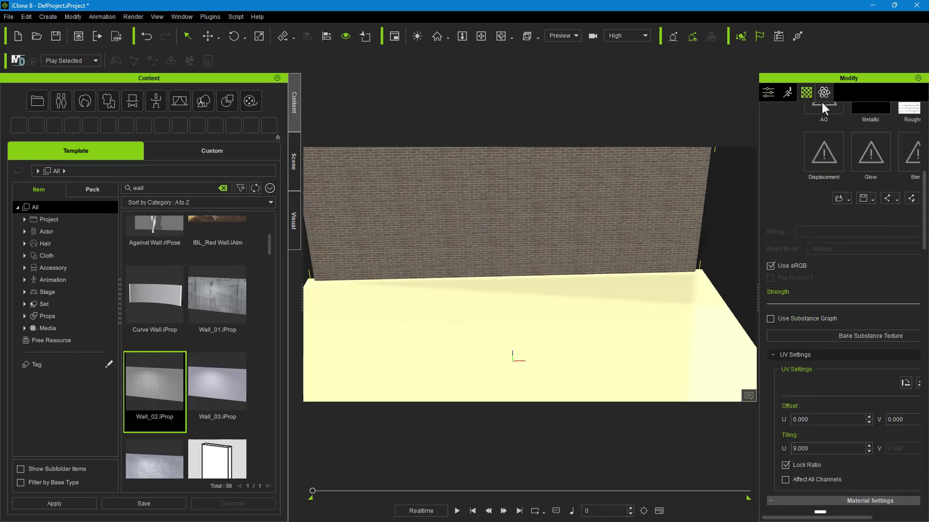
pyautogui.scroll(2, 855, 196)
pyautogui.scroll(-1, 846, 232)
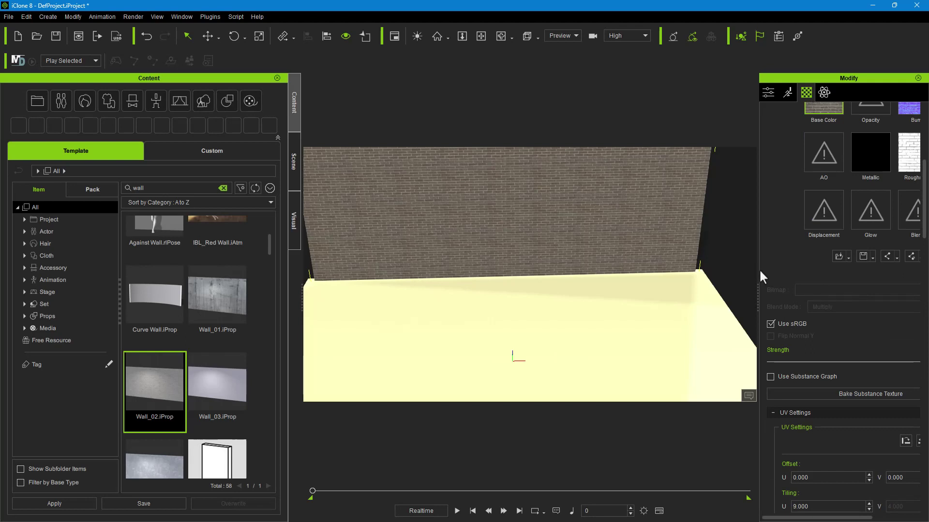
pyautogui.moveTo(759, 268); pyautogui.dragTo(682, 269)
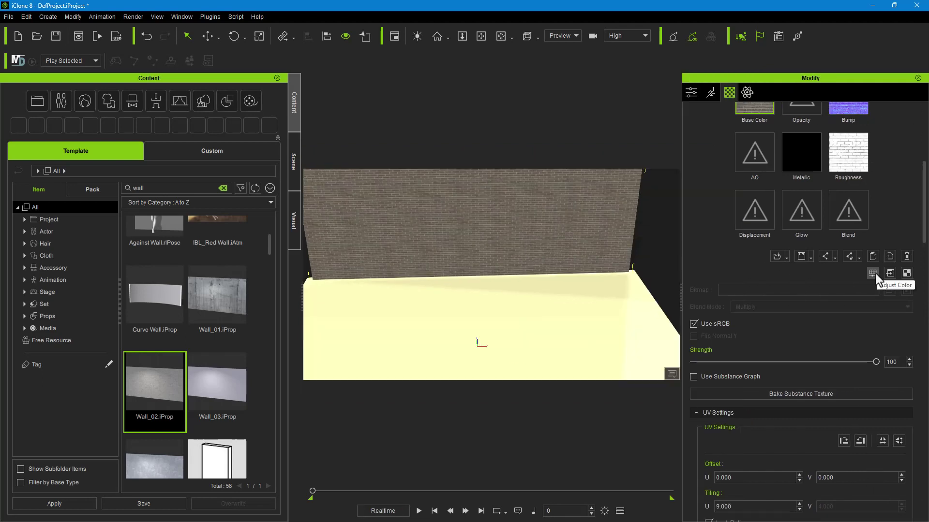
pyautogui.click(874, 273)
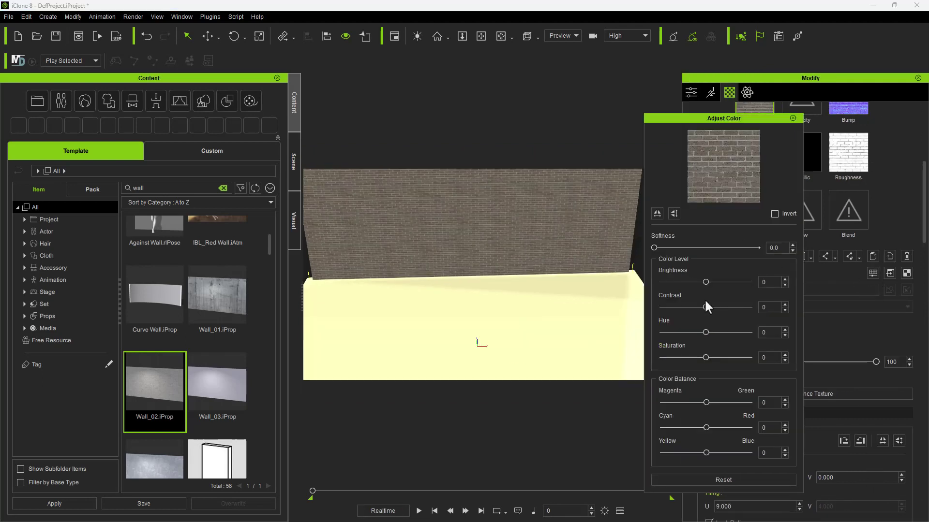
# Step: Set brightness -7, contrast 33, hue -20 and rebalance colour for red-brown bricks
pyautogui.moveTo(706, 282); pyautogui.dragTo(713, 308)
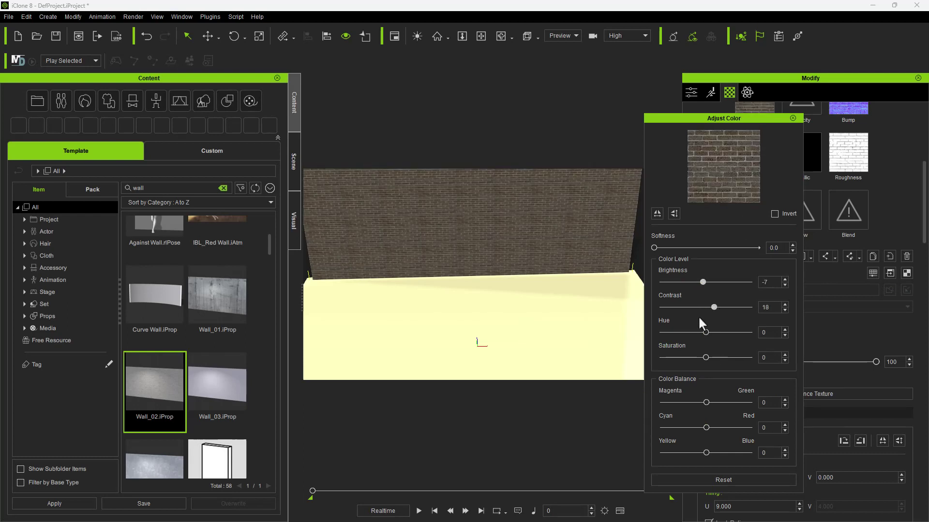
pyautogui.moveTo(706, 429)
pyautogui.mouseDown()
pyautogui.moveTo(719, 429)
pyautogui.moveTo(718, 404)
pyautogui.mouseUp()
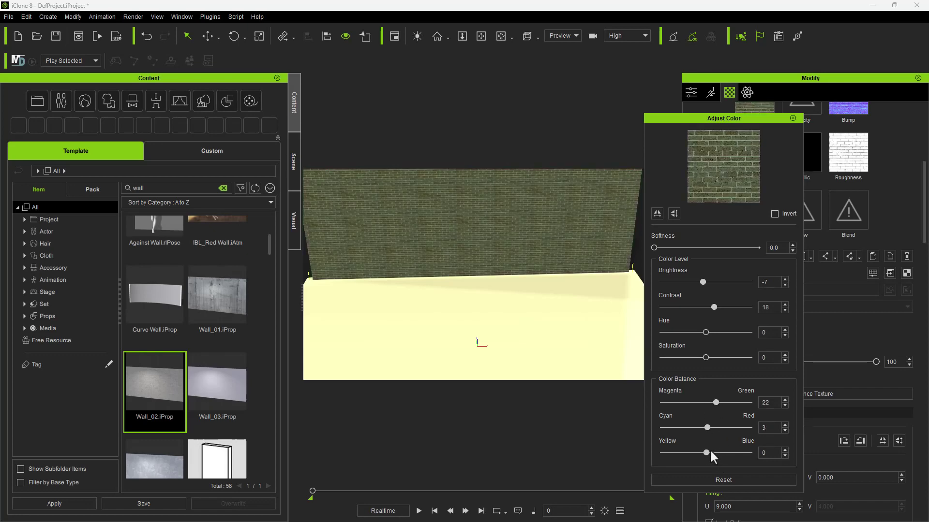
pyautogui.moveTo(709, 452)
pyautogui.mouseDown()
pyautogui.moveTo(698, 452)
pyautogui.moveTo(706, 451)
pyautogui.mouseUp()
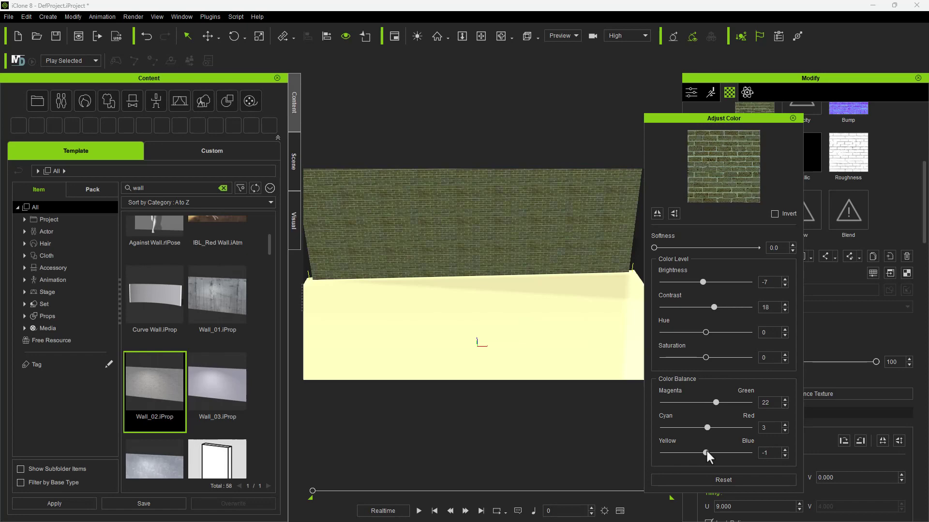
pyautogui.moveTo(705, 332)
pyautogui.mouseDown()
pyautogui.moveTo(716, 333)
pyautogui.moveTo(695, 333)
pyautogui.moveTo(705, 307)
pyautogui.moveTo(720, 307)
pyautogui.moveTo(704, 283)
pyautogui.mouseUp()
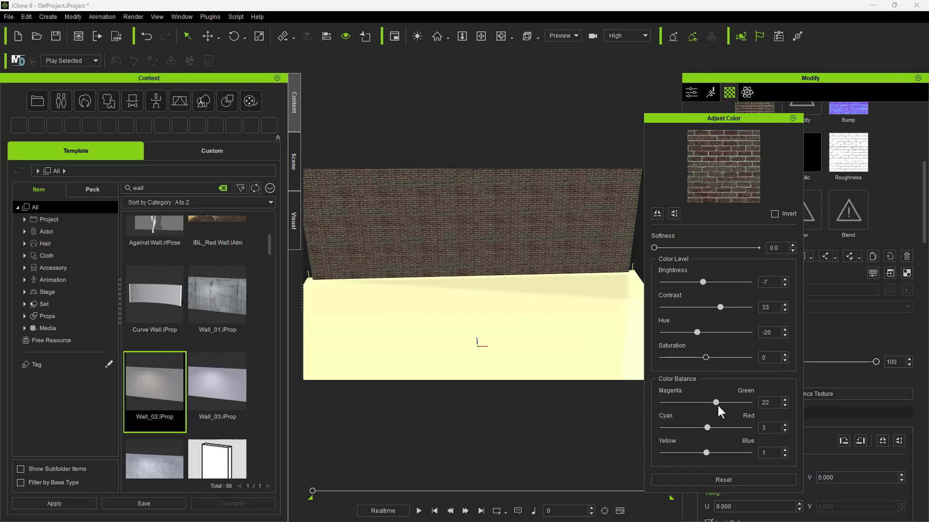
pyautogui.moveTo(718, 404); pyautogui.dragTo(713, 403)
pyautogui.click(793, 118)
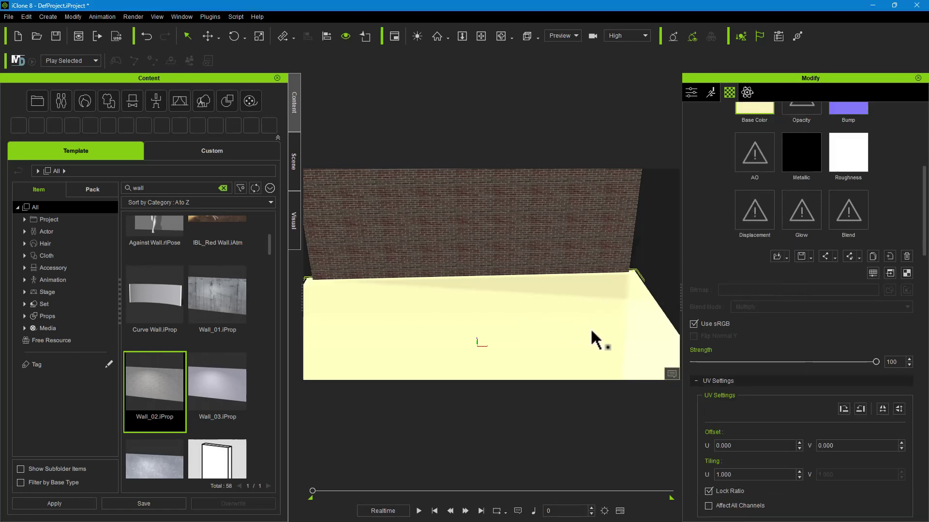
# Step: Zoom out to frame the floor, select the brick wall and show its Attribute tab
pyautogui.moveTo(610, 304)
pyautogui.mouseDown(button='right')
pyautogui.moveTo(549, 315)
pyautogui.moveTo(606, 308)
pyautogui.moveTo(608, 257)
pyautogui.moveTo(597, 307)
pyautogui.moveTo(559, 299)
pyautogui.mouseUp(button='right')
pyautogui.scroll(-3, 552, 303)
pyautogui.scroll(3, 577, 272)
pyautogui.scroll(1, 580, 264)
pyautogui.scroll(-1, 580, 272)
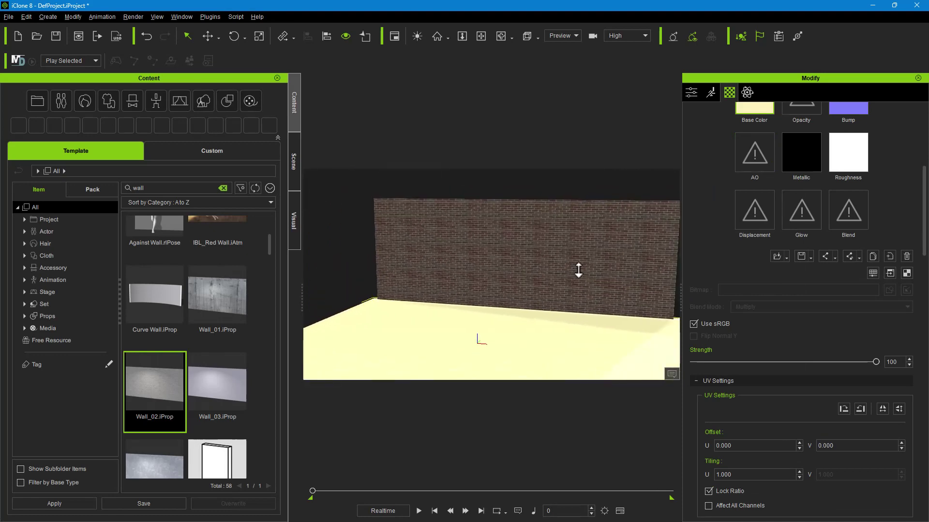
pyautogui.click(520, 276)
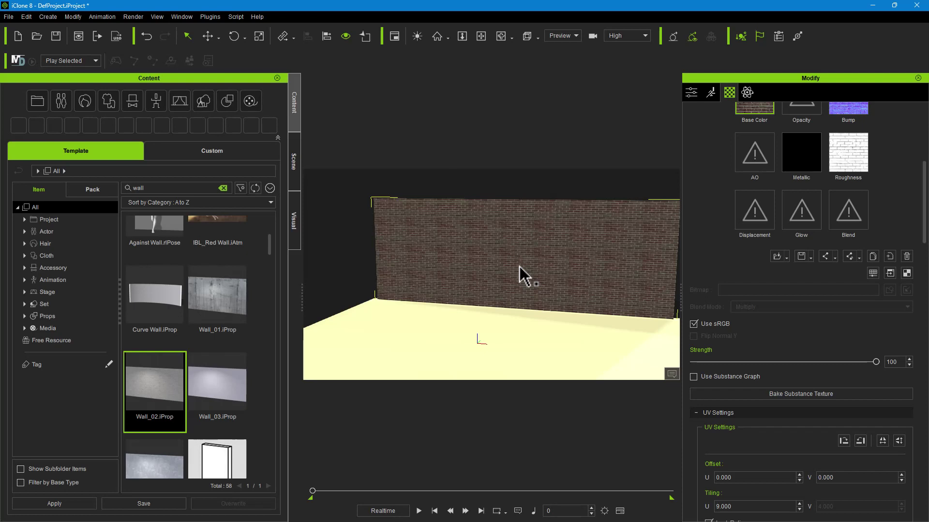
pyautogui.click(444, 269)
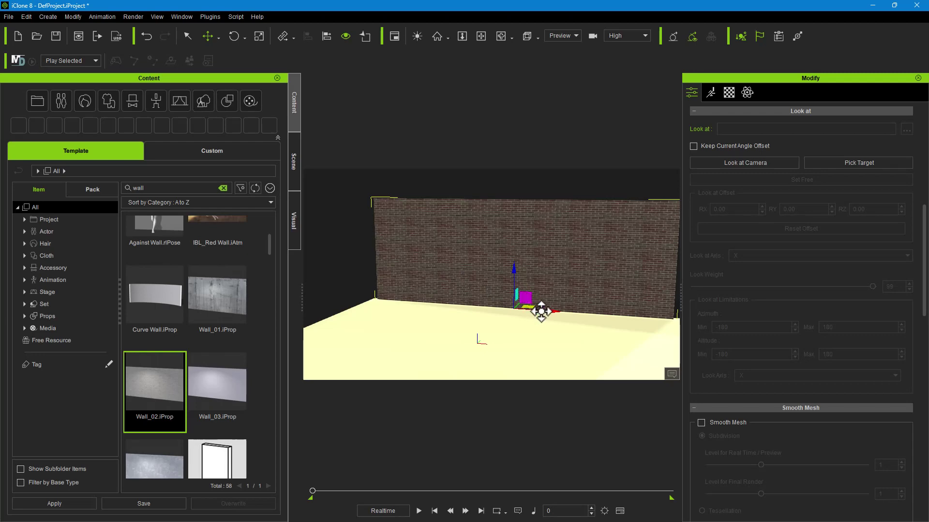
# Step: Duplicate the brick wall by pulling a copy out to the left
pyautogui.moveTo(551, 312)
pyautogui.mouseDown()
pyautogui.moveTo(437, 303)
pyautogui.moveTo(528, 294)
pyautogui.moveTo(484, 335)
pyautogui.mouseUp()
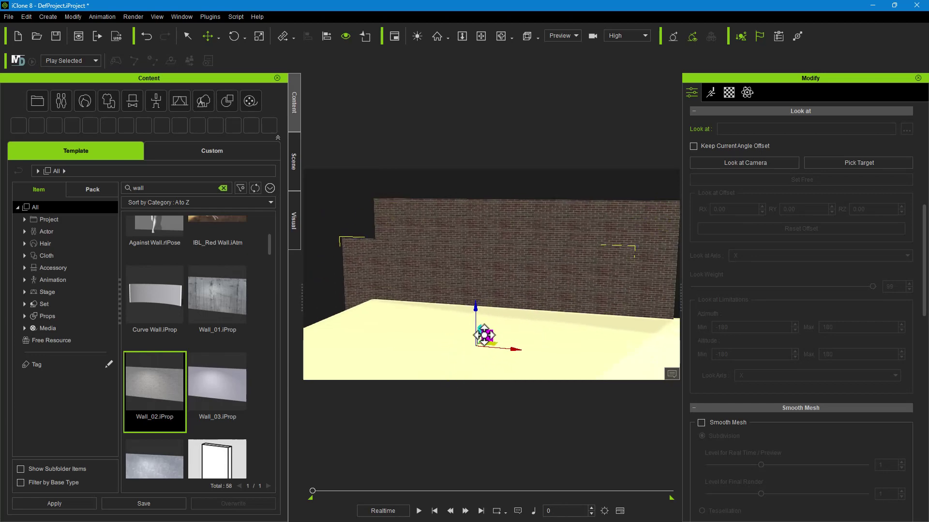
pyautogui.press('Delete')
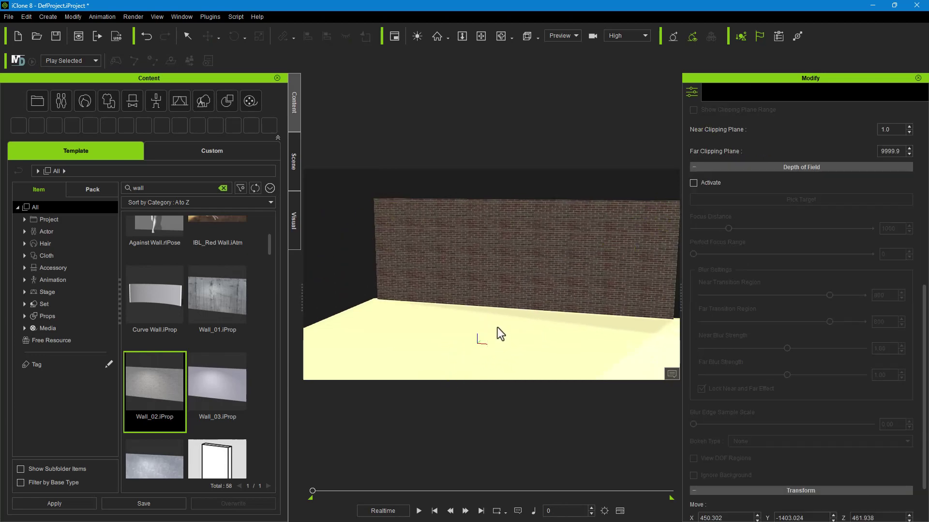
pyautogui.moveTo(568, 335); pyautogui.dragTo(579, 324, button='right')
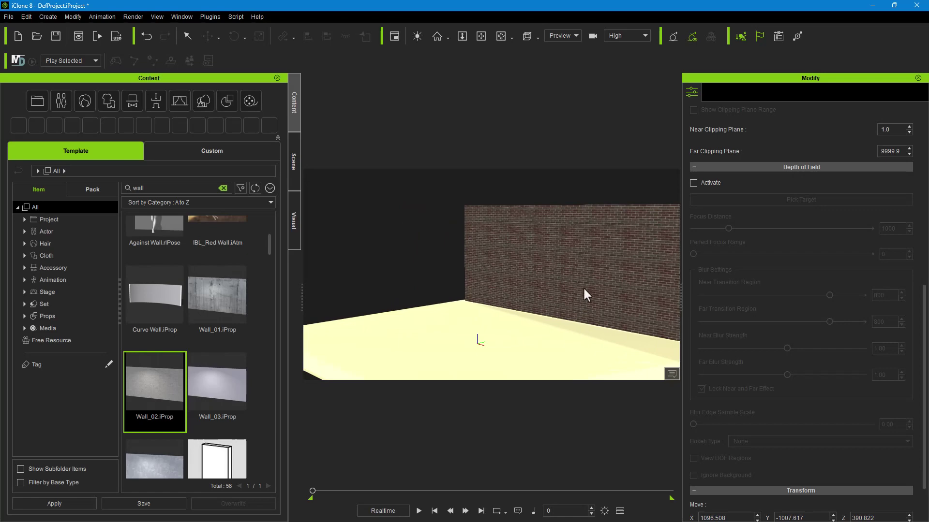
pyautogui.click(590, 274)
pyautogui.moveTo(622, 346); pyautogui.dragTo(465, 329, button='right')
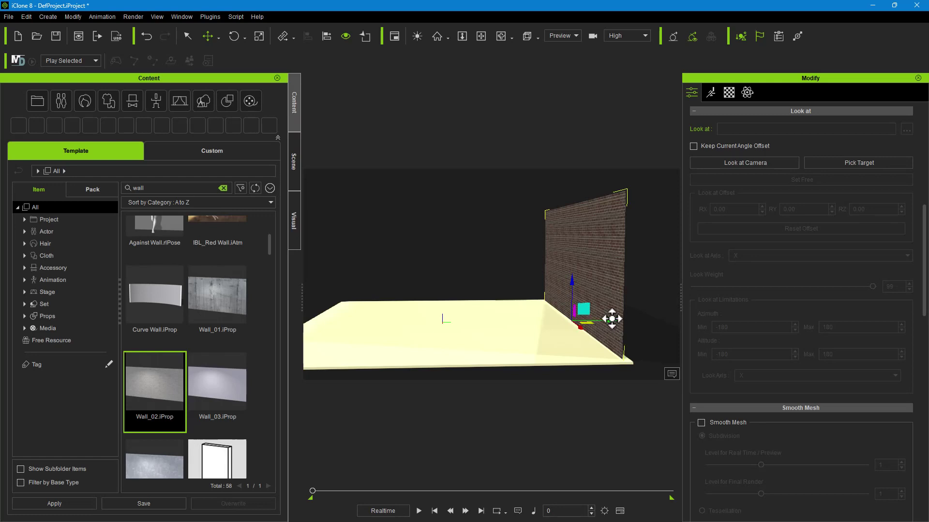
pyautogui.keyDown('ctrl'); pyautogui.moveTo(612, 321); pyautogui.dragTo(532, 321); pyautogui.keyUp('ctrl')
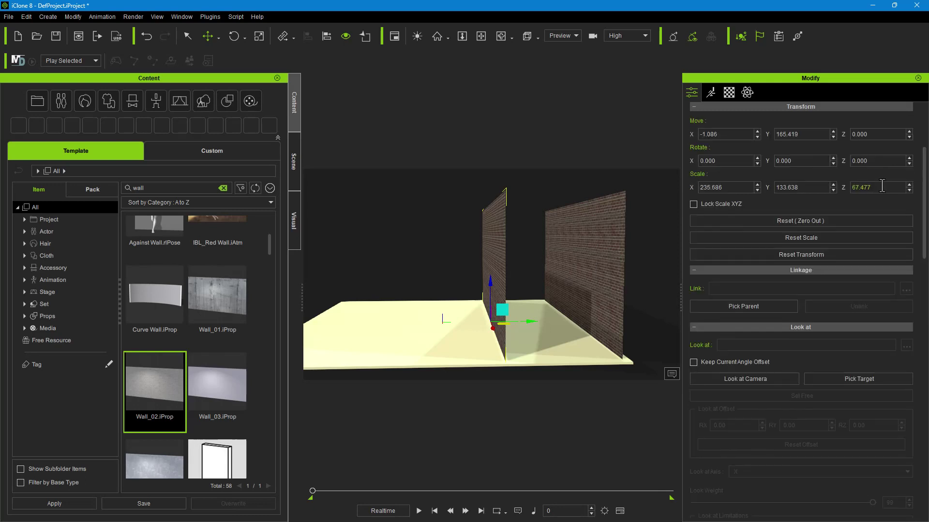
# Step: Rotate the wall copy 90 degrees on Z and move it to the floor's left edge
pyautogui.click(886, 161)
pyautogui.write('90')
pyautogui.press('Return')
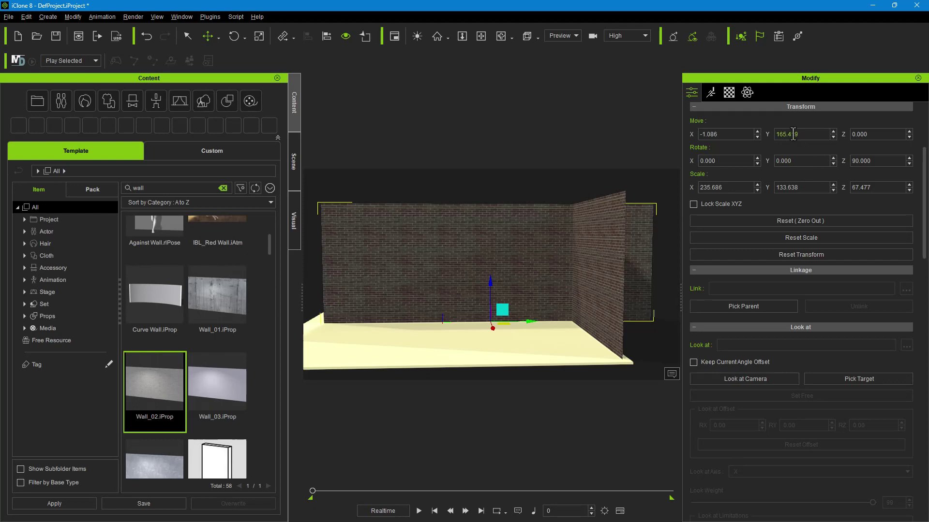
pyautogui.scroll(-5, 489, 266)
pyautogui.moveTo(439, 307)
pyautogui.mouseDown(button='right')
pyautogui.moveTo(483, 320)
pyautogui.moveTo(556, 367)
pyautogui.mouseUp(button='right')
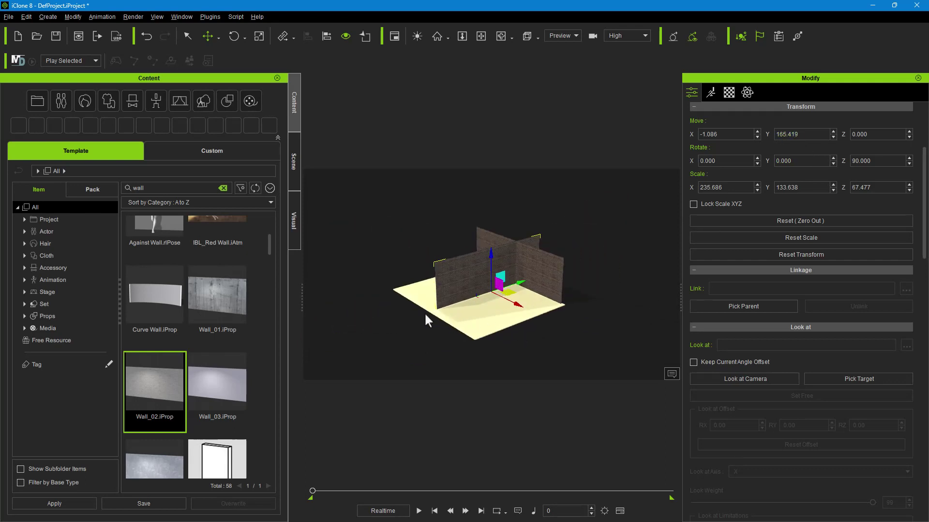
pyautogui.moveTo(425, 315)
pyautogui.mouseDown(button='right')
pyautogui.moveTo(514, 349)
pyautogui.moveTo(601, 356)
pyautogui.mouseUp(button='right')
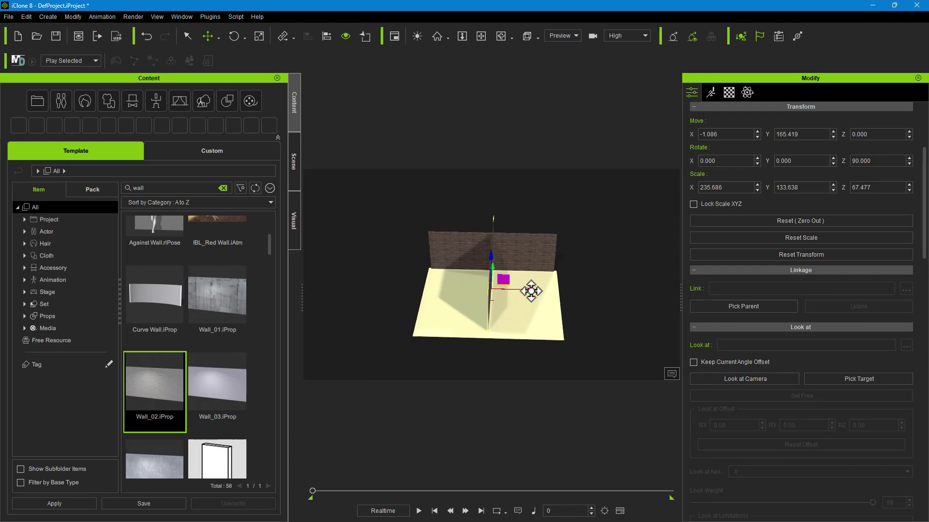
pyautogui.moveTo(531, 291); pyautogui.dragTo(467, 291)
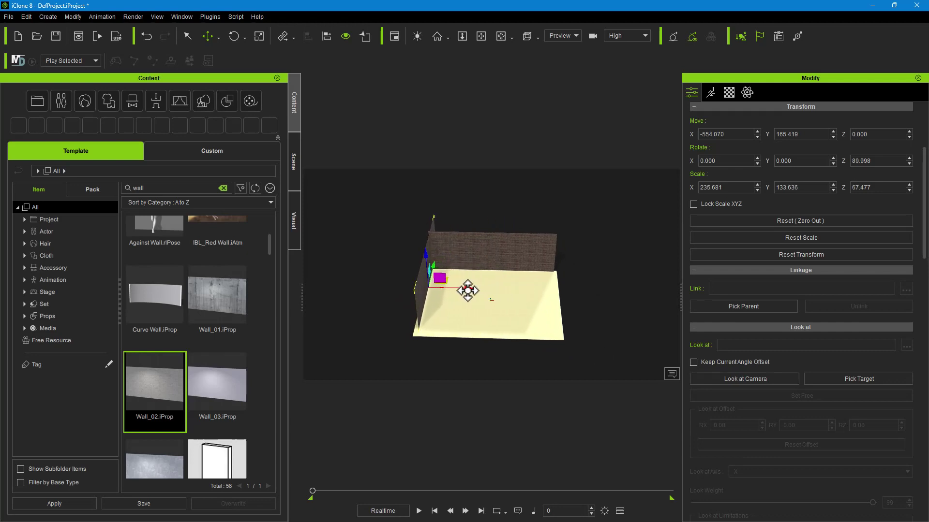
# Step: Orbit around the room to check the two-wall corner from several angles
pyautogui.moveTo(616, 301); pyautogui.dragTo(469, 284, button='right')
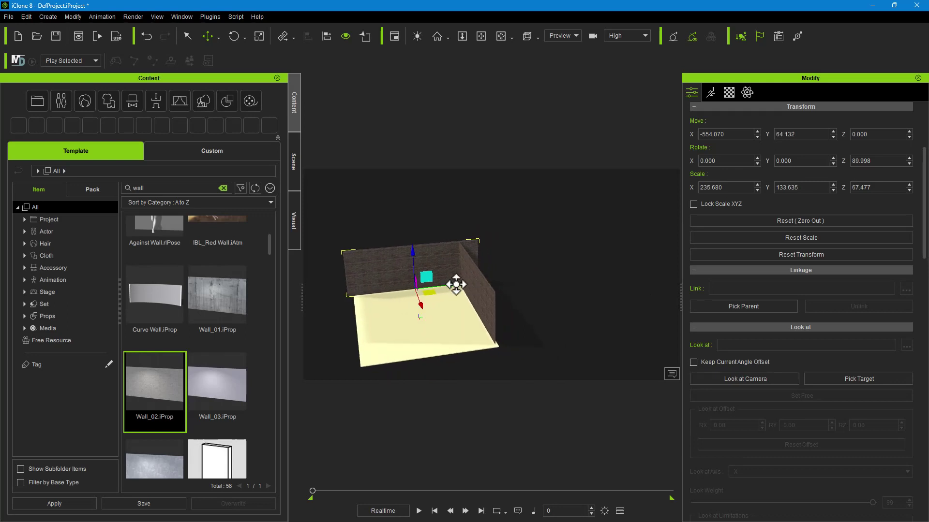
pyautogui.click(506, 334)
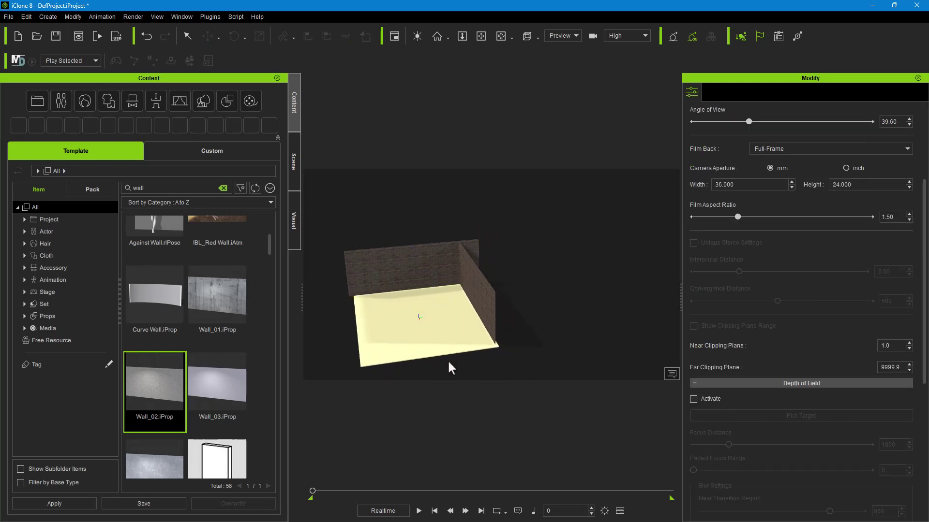
pyautogui.moveTo(348, 356)
pyautogui.mouseDown(button='right')
pyautogui.moveTo(414, 348)
pyautogui.moveTo(379, 356)
pyautogui.moveTo(441, 321)
pyautogui.moveTo(532, 298)
pyautogui.mouseUp(button='right')
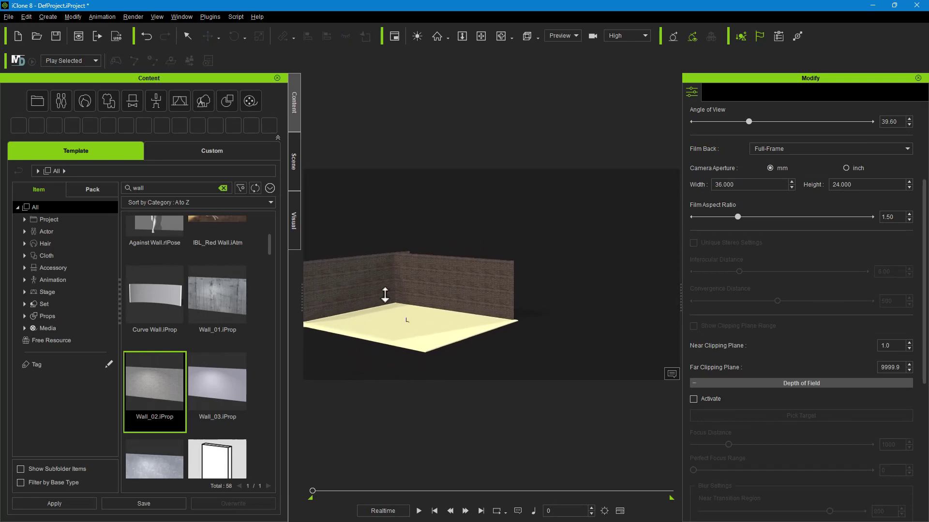
pyautogui.moveTo(384, 314); pyautogui.dragTo(392, 245, button='right')
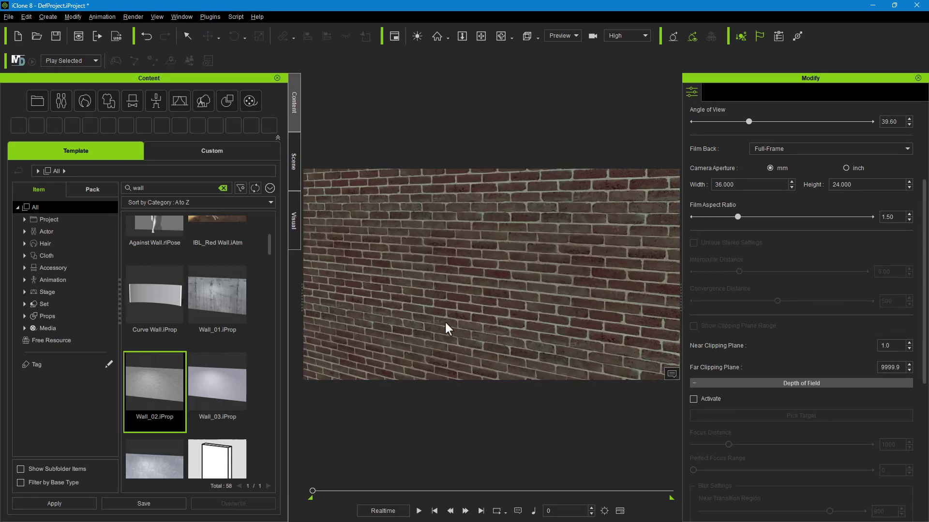
pyautogui.hotkey('ctrl', 'z')
pyautogui.hotkey('ctrl', 'z')
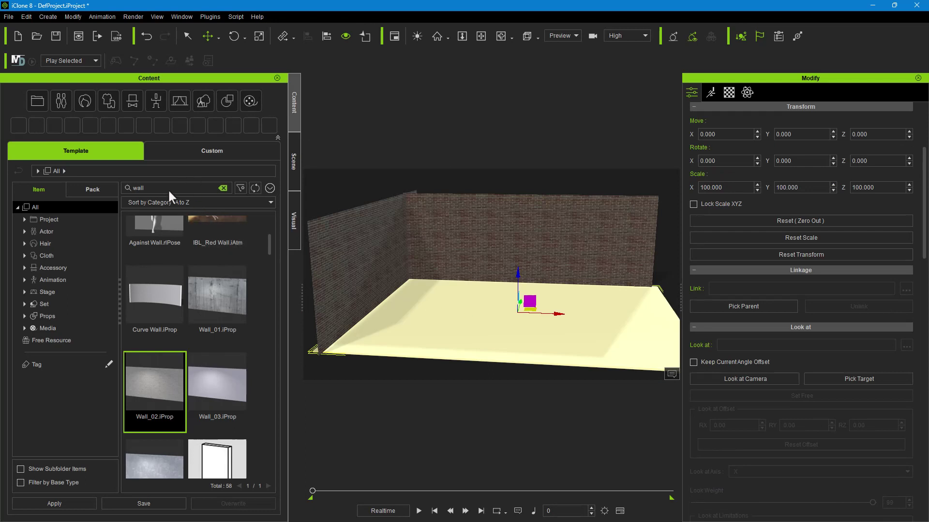
# Step: Replace the Content search term with 'frame' to list the frame props
pyautogui.doubleClick(35, 209)
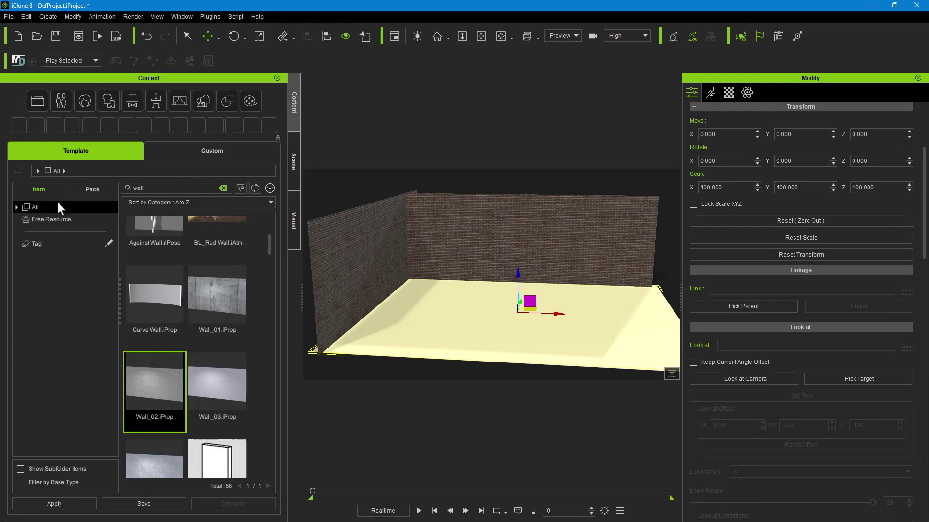
pyautogui.doubleClick(177, 187)
pyautogui.write('frame')
pyautogui.press('Return')
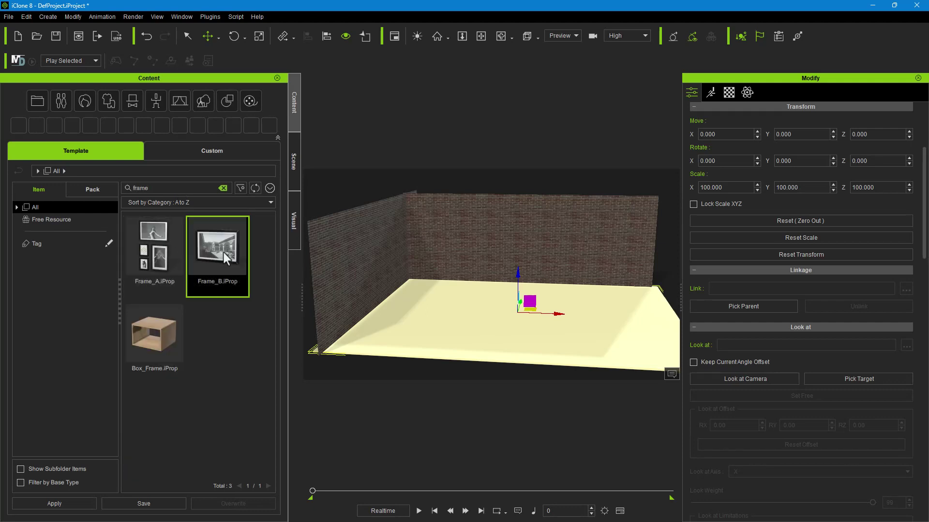
# Step: Drop Frame_B into the room, removing misplaced copies, until it sits by the back wall
pyautogui.moveTo(224, 252)
pyautogui.mouseDown()
pyautogui.moveTo(542, 315)
pyautogui.moveTo(242, 245)
pyautogui.moveTo(456, 196)
pyautogui.moveTo(385, 214)
pyautogui.moveTo(514, 193)
pyautogui.moveTo(521, 184)
pyautogui.moveTo(502, 319)
pyautogui.moveTo(526, 275)
pyautogui.moveTo(385, 232)
pyautogui.moveTo(533, 191)
pyautogui.moveTo(495, 346)
pyautogui.moveTo(543, 295)
pyautogui.moveTo(514, 334)
pyautogui.moveTo(464, 213)
pyautogui.moveTo(518, 296)
pyautogui.moveTo(522, 331)
pyautogui.moveTo(514, 305)
pyautogui.moveTo(506, 306)
pyautogui.moveTo(535, 166)
pyautogui.moveTo(372, 168)
pyautogui.moveTo(487, 337)
pyautogui.moveTo(547, 348)
pyautogui.moveTo(508, 375)
pyautogui.moveTo(514, 325)
pyautogui.mouseUp()
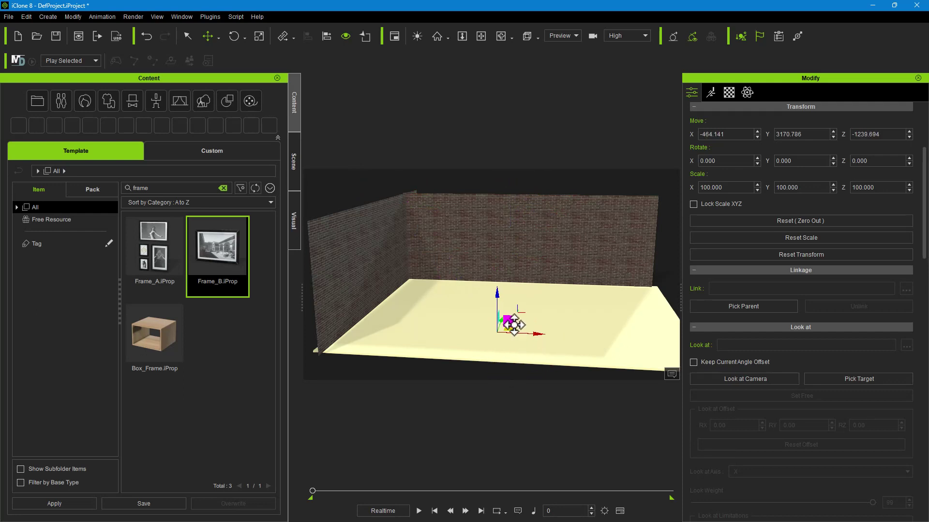
pyautogui.press('Escape')
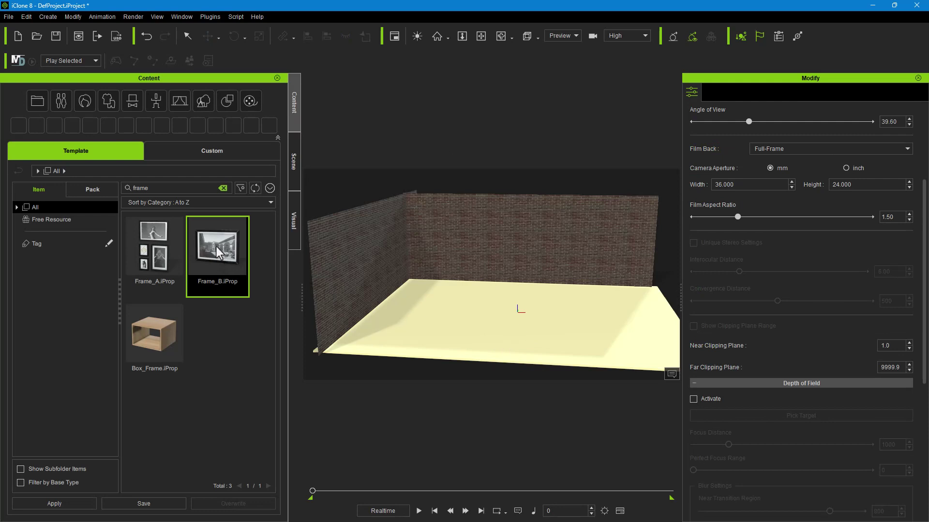
pyautogui.moveTo(218, 255)
pyautogui.mouseDown()
pyautogui.moveTo(486, 320)
pyautogui.moveTo(524, 355)
pyautogui.moveTo(532, 347)
pyautogui.moveTo(470, 185)
pyautogui.moveTo(335, 190)
pyautogui.moveTo(526, 318)
pyautogui.moveTo(545, 356)
pyautogui.mouseUp()
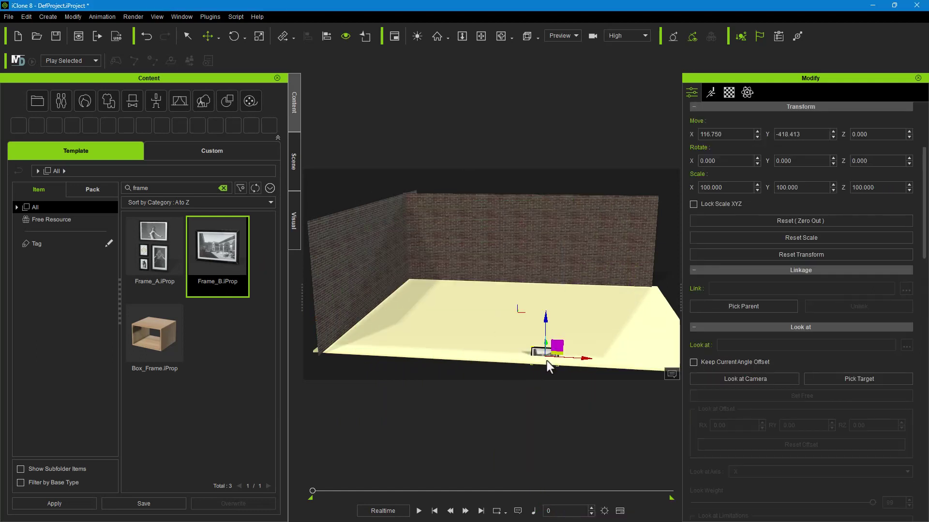
pyautogui.moveTo(546, 346); pyautogui.dragTo(537, 241)
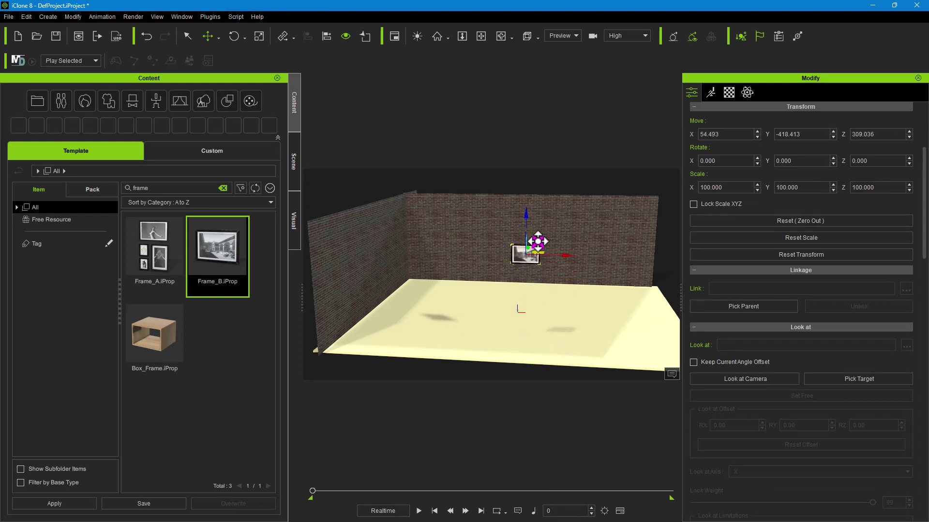
pyautogui.press('Delete')
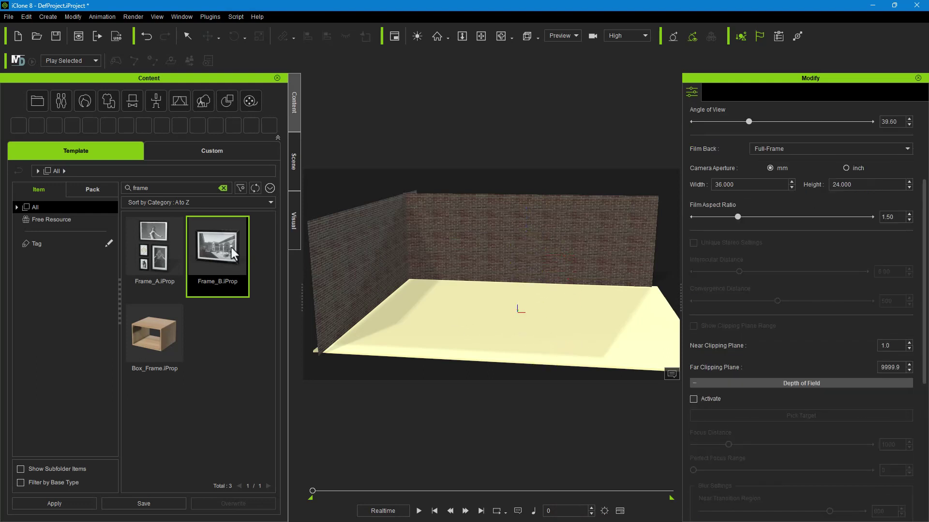
pyautogui.moveTo(213, 252); pyautogui.dragTo(636, 178)
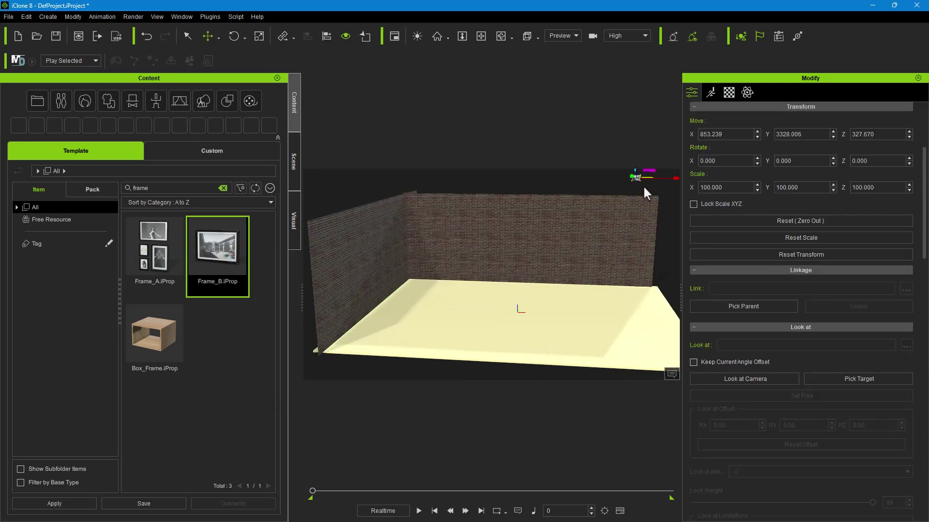
pyautogui.moveTo(630, 177)
pyautogui.mouseDown()
pyautogui.moveTo(599, 261)
pyautogui.moveTo(593, 208)
pyautogui.moveTo(582, 329)
pyautogui.mouseUp()
pyautogui.moveTo(500, 260)
pyautogui.mouseDown()
pyautogui.moveTo(634, 236)
pyautogui.moveTo(607, 207)
pyautogui.moveTo(601, 224)
pyautogui.moveTo(598, 194)
pyautogui.moveTo(568, 194)
pyautogui.moveTo(566, 180)
pyautogui.mouseUp()
pyautogui.moveTo(655, 178)
pyautogui.mouseDown()
pyautogui.moveTo(590, 296)
pyautogui.moveTo(535, 311)
pyautogui.moveTo(539, 256)
pyautogui.moveTo(583, 281)
pyautogui.moveTo(474, 285)
pyautogui.moveTo(503, 315)
pyautogui.mouseUp()
pyautogui.press('Delete')
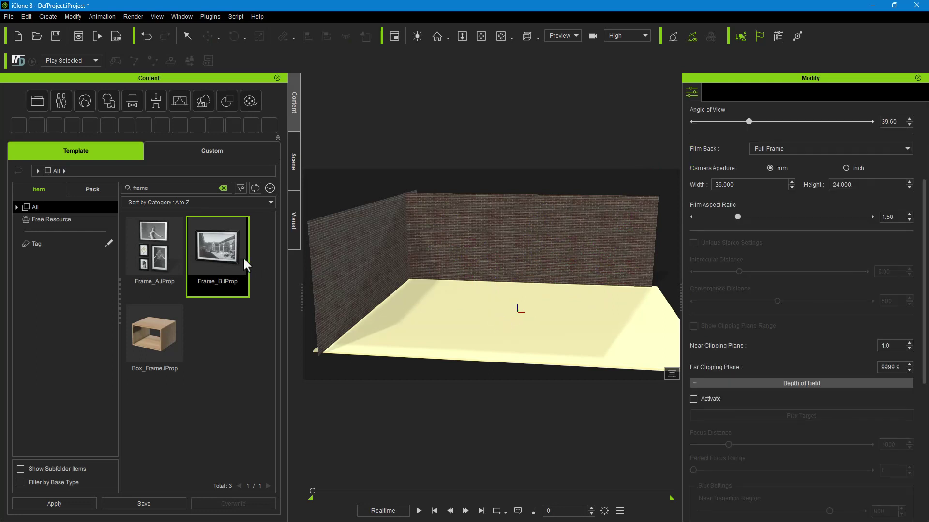
pyautogui.moveTo(236, 254)
pyautogui.mouseDown()
pyautogui.moveTo(423, 287)
pyautogui.moveTo(506, 356)
pyautogui.moveTo(531, 358)
pyautogui.moveTo(555, 332)
pyautogui.moveTo(549, 215)
pyautogui.moveTo(548, 227)
pyautogui.mouseUp()
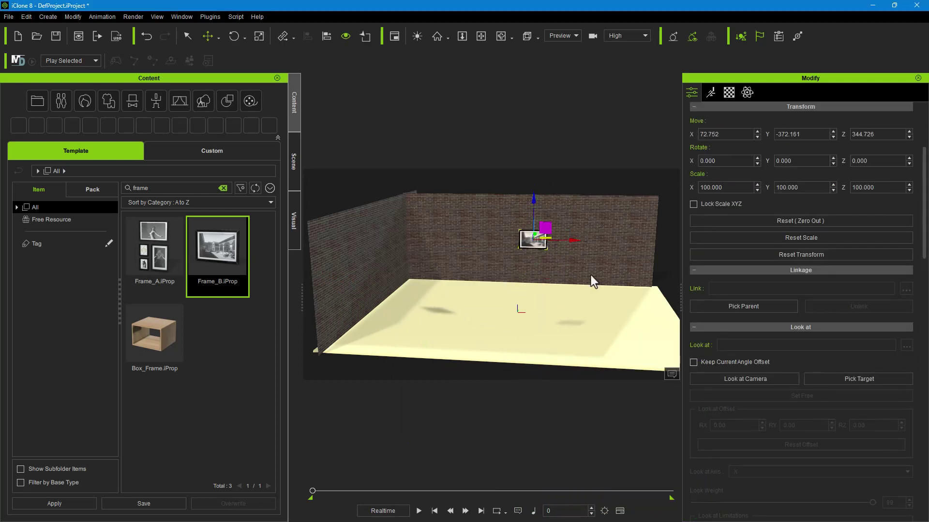
# Step: Move Frame_B along Y and Z until it hangs flat on the back wall
pyautogui.moveTo(625, 271)
pyautogui.mouseDown(button='right')
pyautogui.moveTo(557, 297)
pyautogui.moveTo(445, 290)
pyautogui.moveTo(456, 294)
pyautogui.mouseUp(button='right')
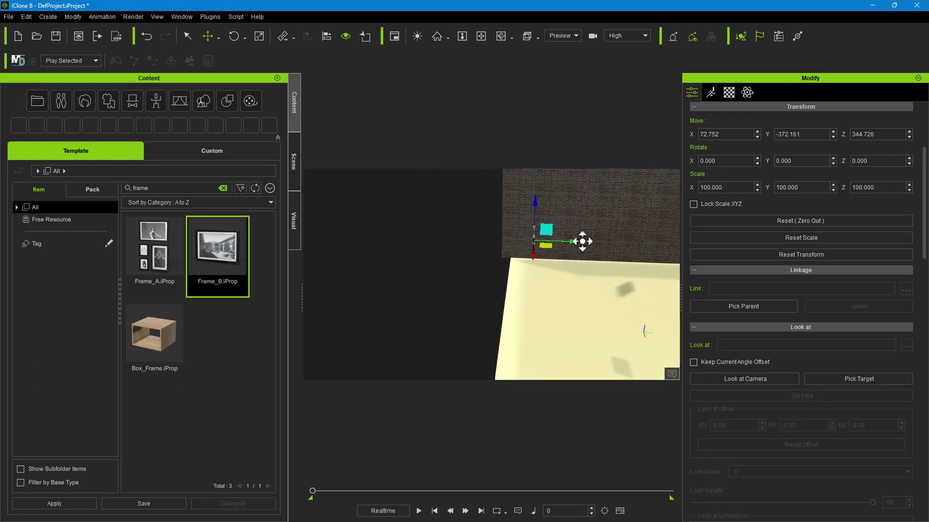
pyautogui.moveTo(571, 240); pyautogui.dragTo(698, 248)
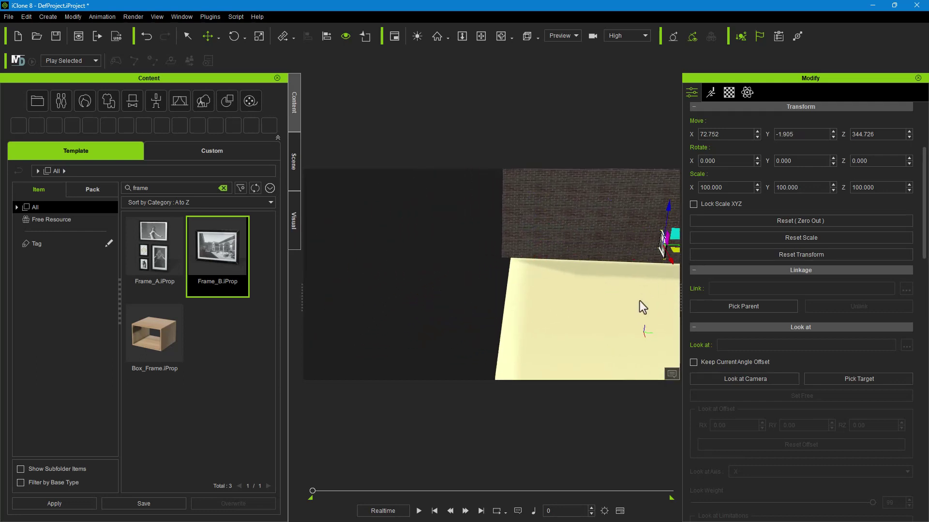
pyautogui.moveTo(640, 301); pyautogui.dragTo(448, 294, button='right')
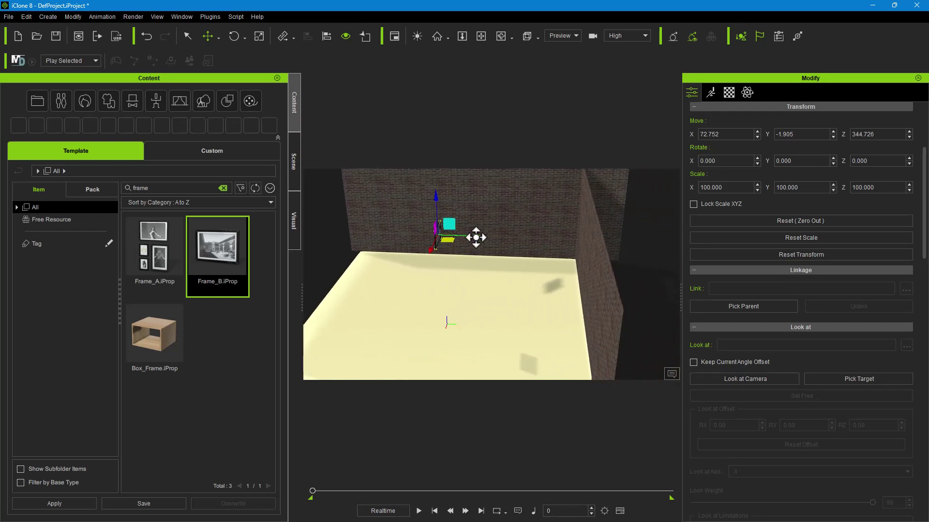
pyautogui.moveTo(475, 234)
pyautogui.mouseDown()
pyautogui.moveTo(627, 263)
pyautogui.moveTo(609, 273)
pyautogui.mouseUp()
pyautogui.moveTo(630, 242); pyautogui.dragTo(638, 240)
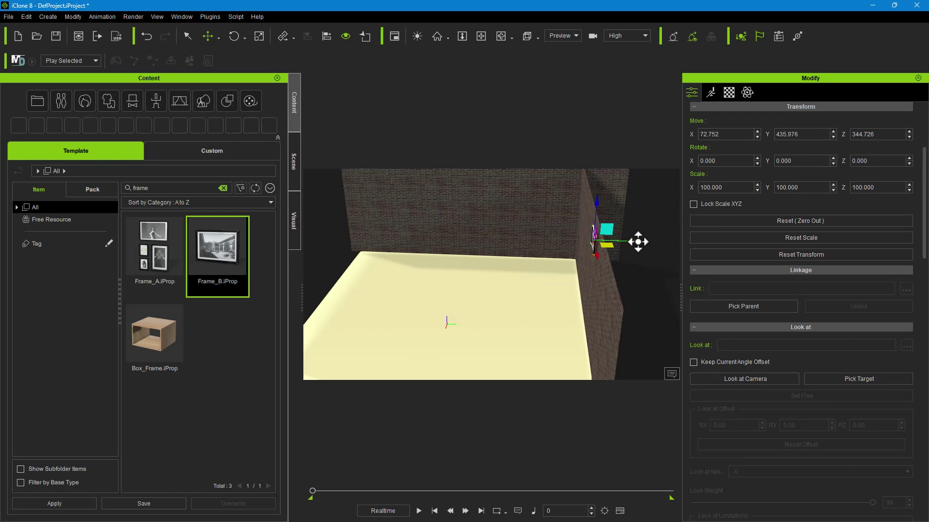
pyautogui.moveTo(625, 289)
pyautogui.mouseDown(button='right')
pyautogui.moveTo(560, 251)
pyautogui.moveTo(555, 223)
pyautogui.moveTo(652, 197)
pyautogui.moveTo(528, 269)
pyautogui.moveTo(627, 251)
pyautogui.moveTo(555, 276)
pyautogui.moveTo(596, 245)
pyautogui.mouseUp(button='right')
pyautogui.moveTo(588, 202); pyautogui.dragTo(590, 239)
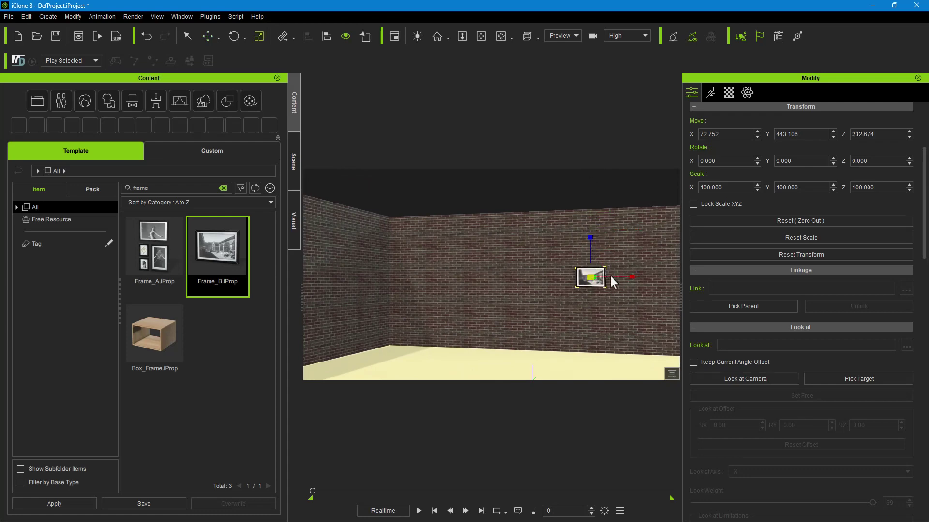
# Step: Scale Frame_B up to 159.705 and centre the framed picture in view
pyautogui.moveTo(606, 266); pyautogui.dragTo(631, 228)
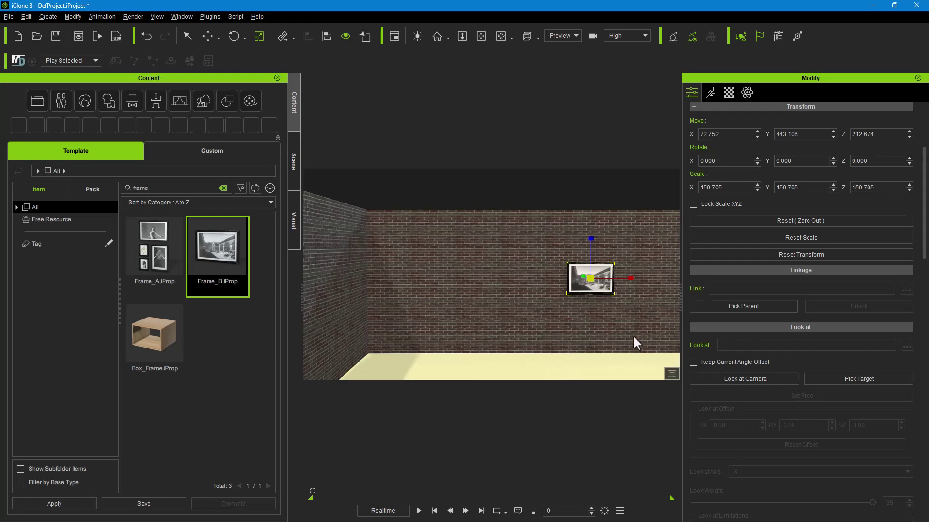
pyautogui.scroll(5, 609, 316)
pyautogui.scroll(-3, 607, 319)
pyautogui.moveTo(629, 330); pyautogui.dragTo(551, 318, button='middle')
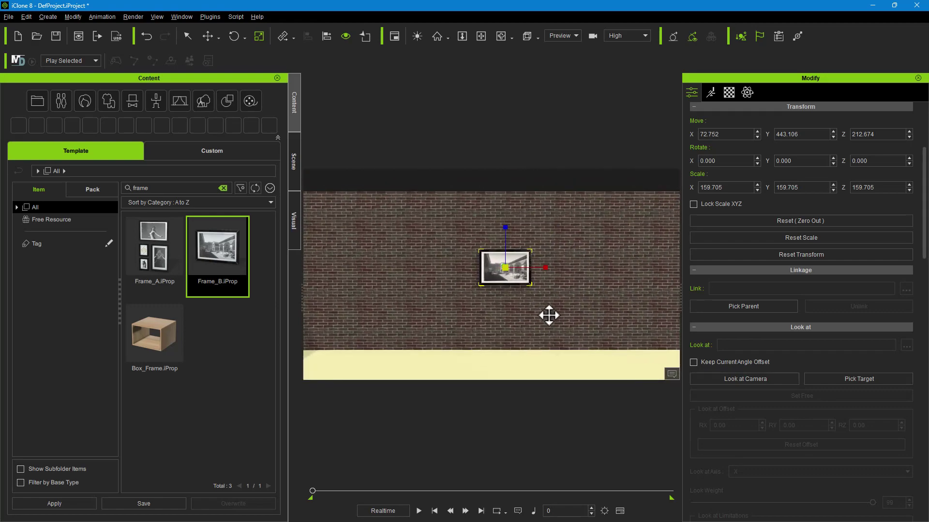
pyautogui.moveTo(614, 353)
pyautogui.mouseDown(button='right')
pyautogui.moveTo(607, 343)
pyautogui.moveTo(591, 352)
pyautogui.moveTo(616, 334)
pyautogui.moveTo(607, 348)
pyautogui.mouseUp(button='right')
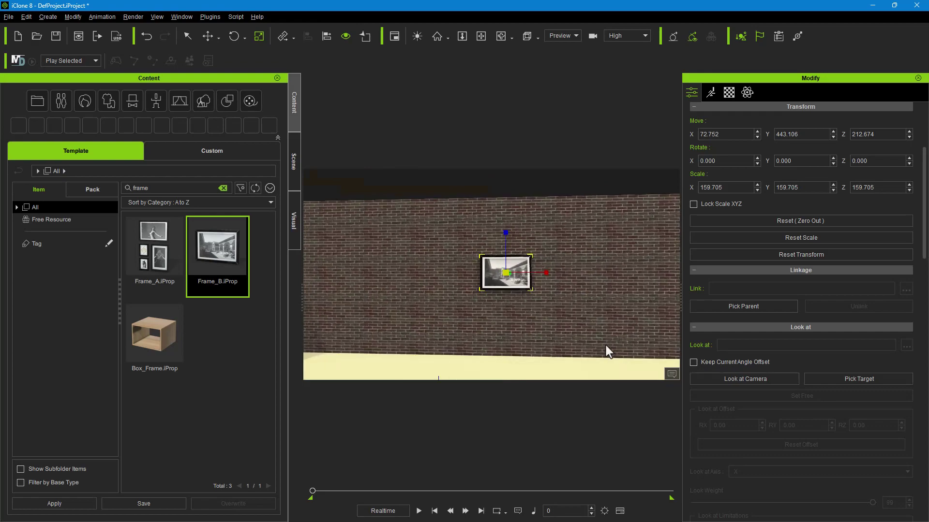
pyautogui.scroll(2, 528, 337)
pyautogui.scroll(2, 529, 337)
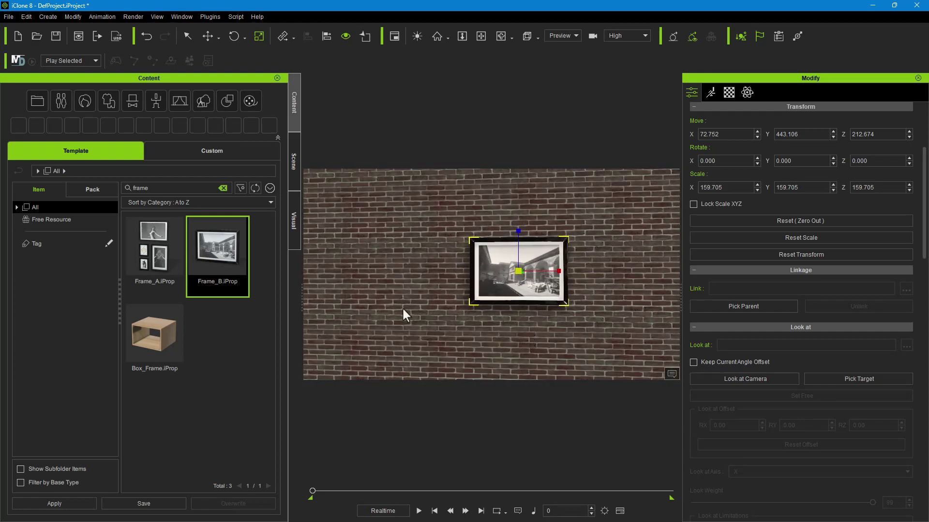
pyautogui.moveTo(155, 263); pyautogui.dragTo(422, 412)
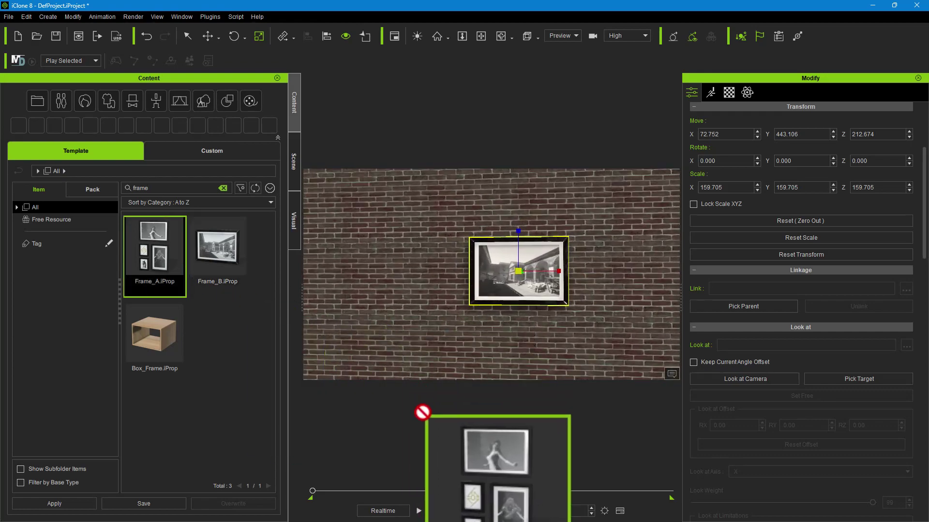
# Step: Place Frame_A at the floor's front edge, deleting the first misplaced copy
pyautogui.moveTo(422, 412); pyautogui.dragTo(419, 376)
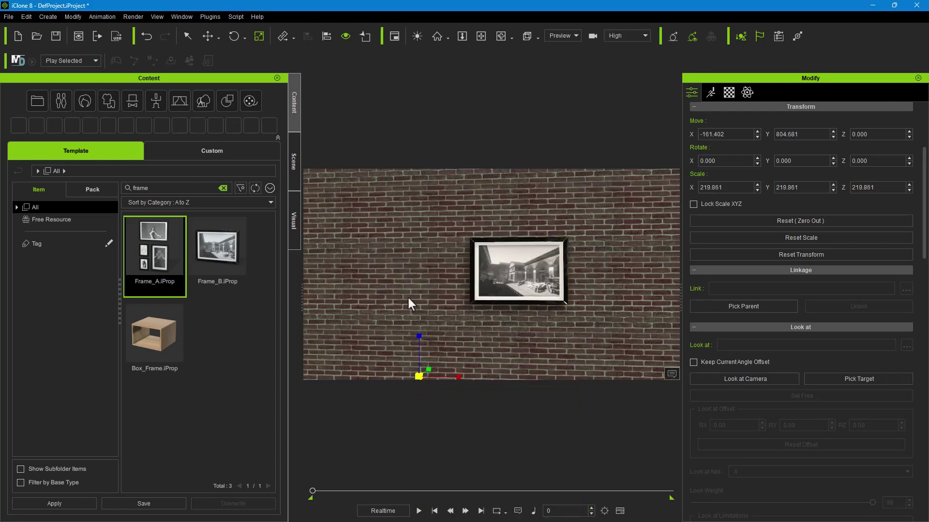
pyautogui.moveTo(429, 364); pyautogui.dragTo(420, 273)
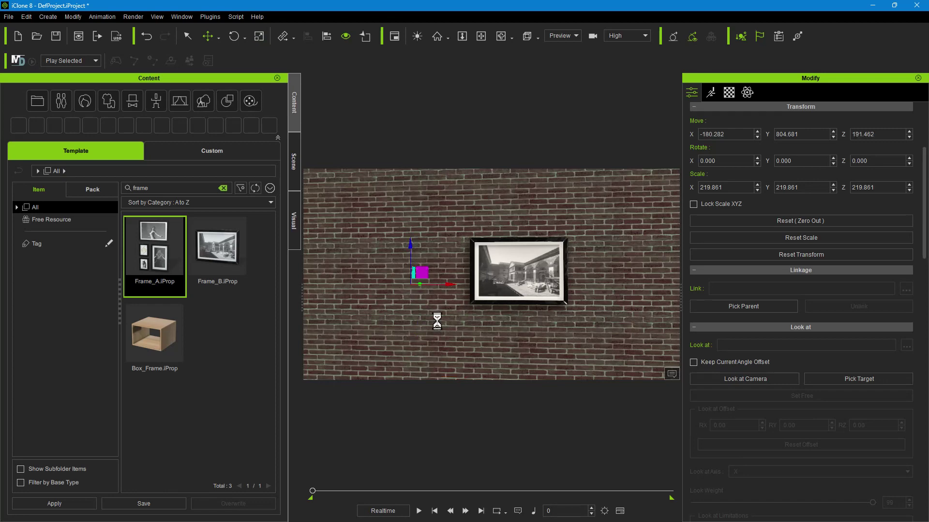
pyautogui.press('Delete')
pyautogui.scroll(-5, 418, 282)
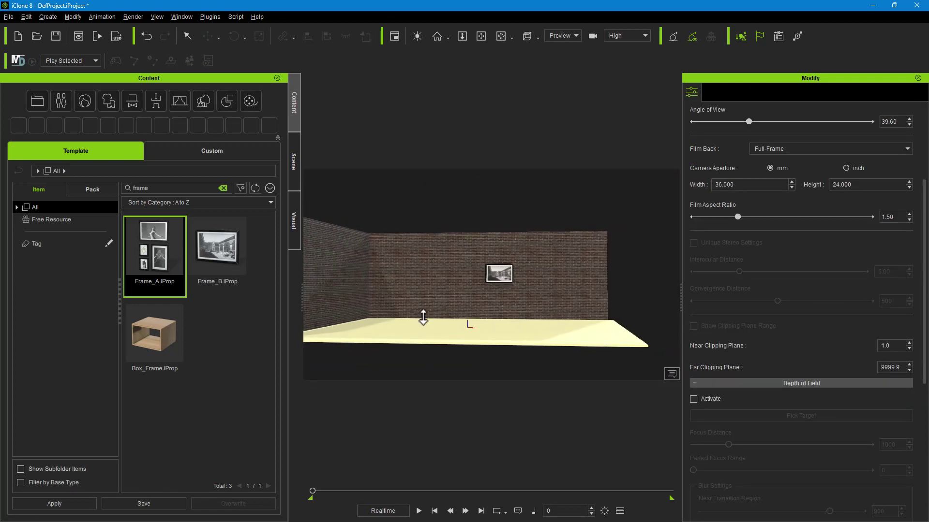
pyautogui.moveTo(155, 256); pyautogui.dragTo(460, 332)
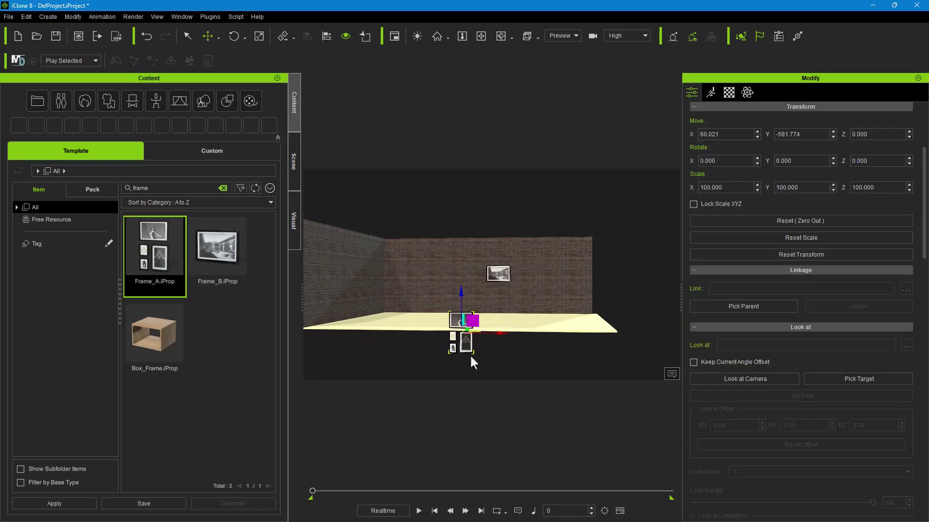
pyautogui.moveTo(608, 354); pyautogui.dragTo(584, 365, button='right')
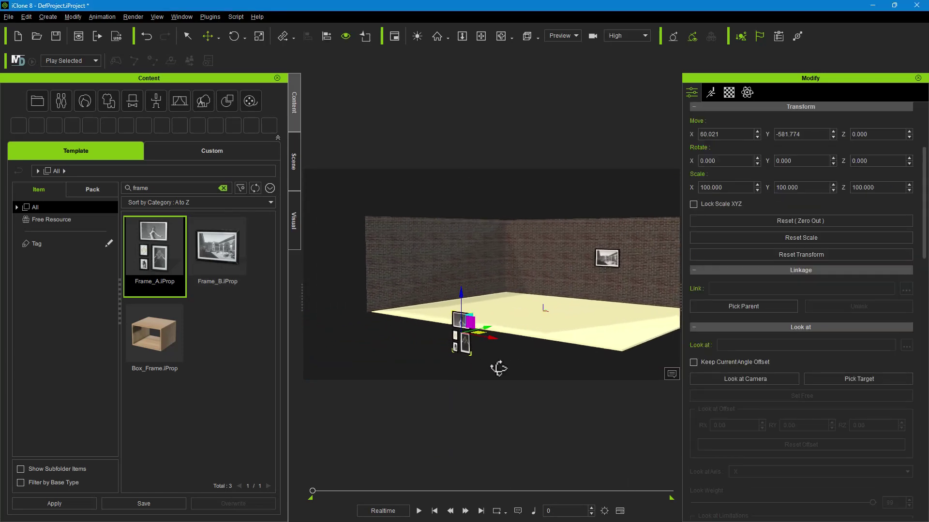
pyautogui.moveTo(394, 342)
pyautogui.mouseDown(button='right')
pyautogui.moveTo(414, 357)
pyautogui.moveTo(326, 332)
pyautogui.moveTo(478, 369)
pyautogui.moveTo(439, 360)
pyautogui.mouseUp(button='right')
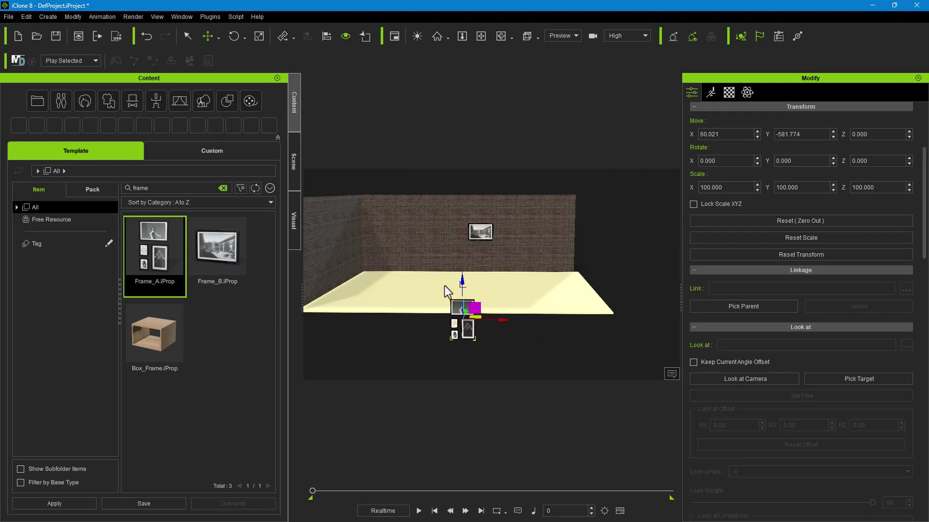
# Step: Align the Frame_A set to Frame_B on the X, Y and Z axes
pyautogui.click(326, 36)
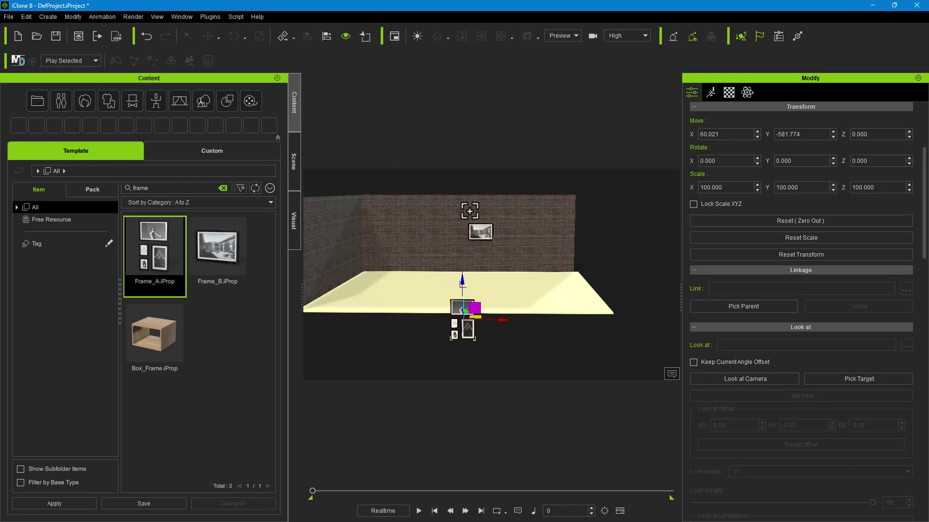
pyautogui.click(480, 232)
pyautogui.click(422, 222)
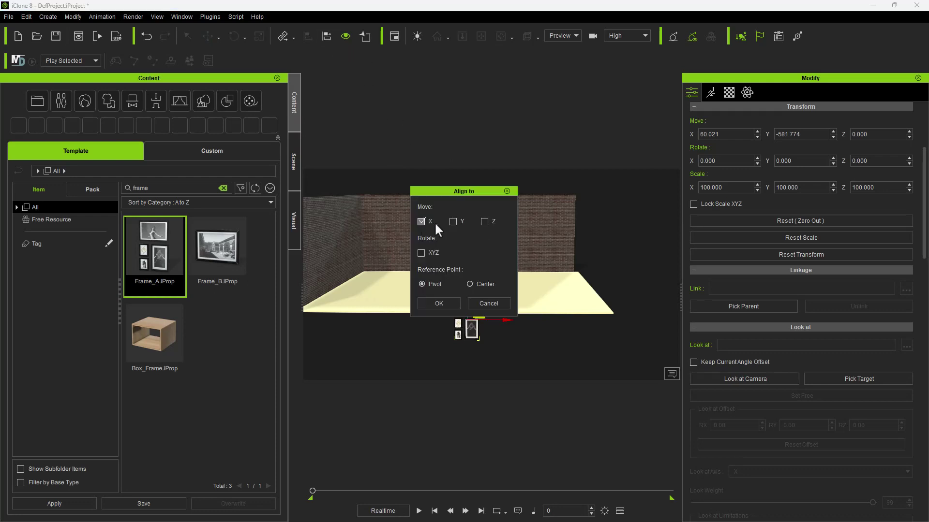
pyautogui.click(454, 221)
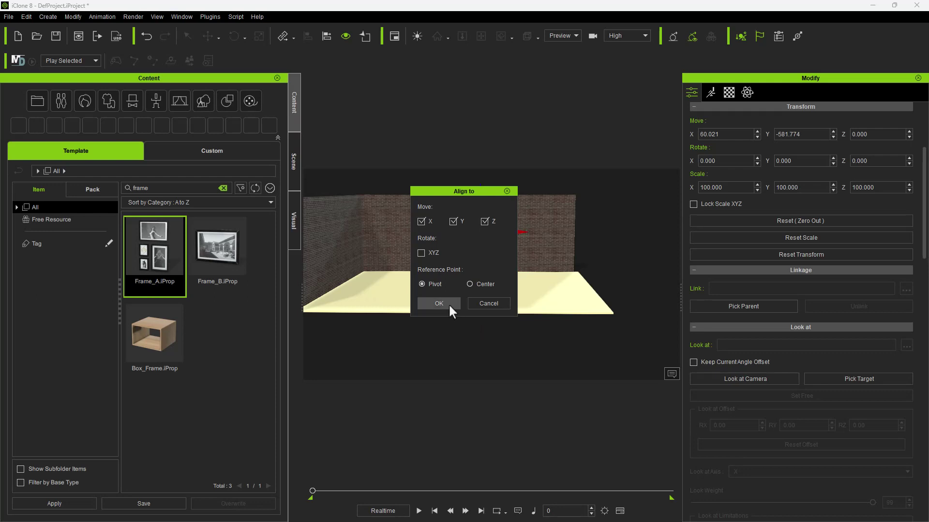
pyautogui.click(449, 305)
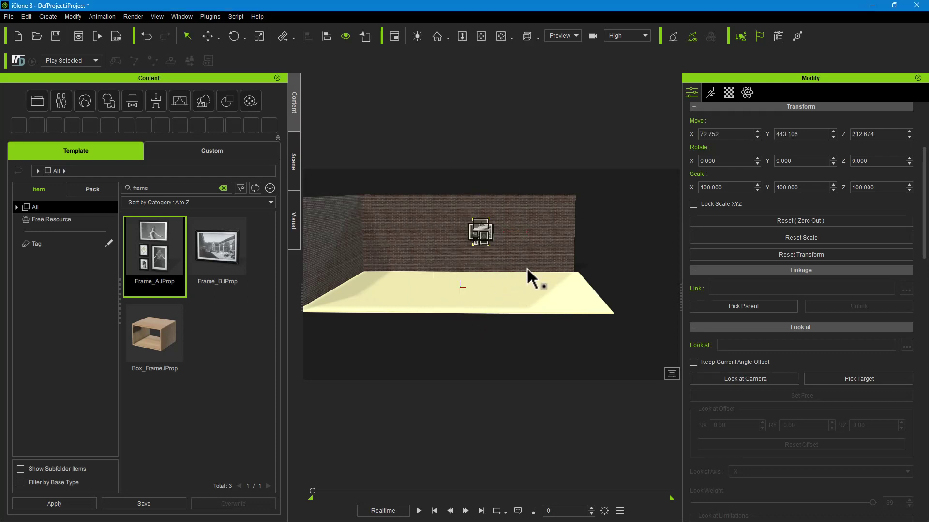
# Step: Move the Frame_A set left of Frame_B and scale it to 125.766
pyautogui.click(483, 225)
pyautogui.click(483, 226)
pyautogui.press('w')
pyautogui.moveTo(518, 232); pyautogui.dragTo(484, 233)
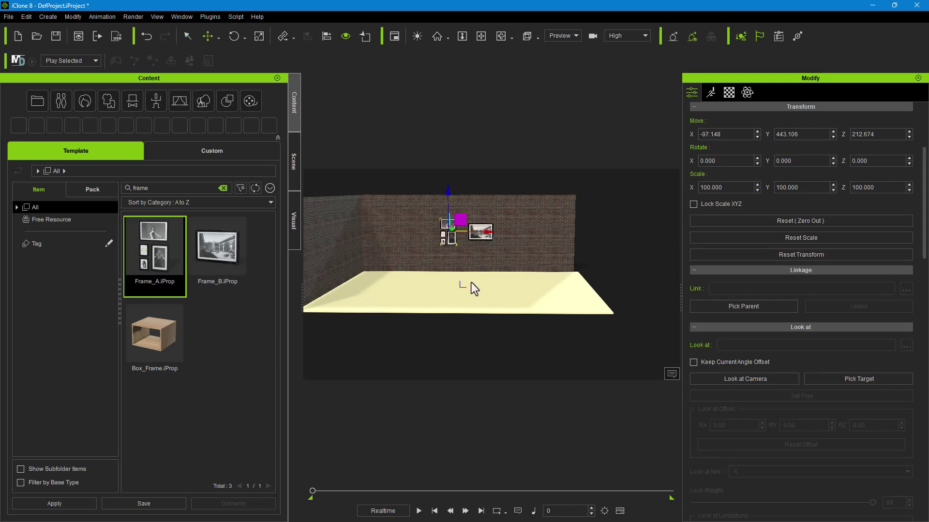
pyautogui.press('r')
pyautogui.moveTo(451, 228); pyautogui.dragTo(475, 256)
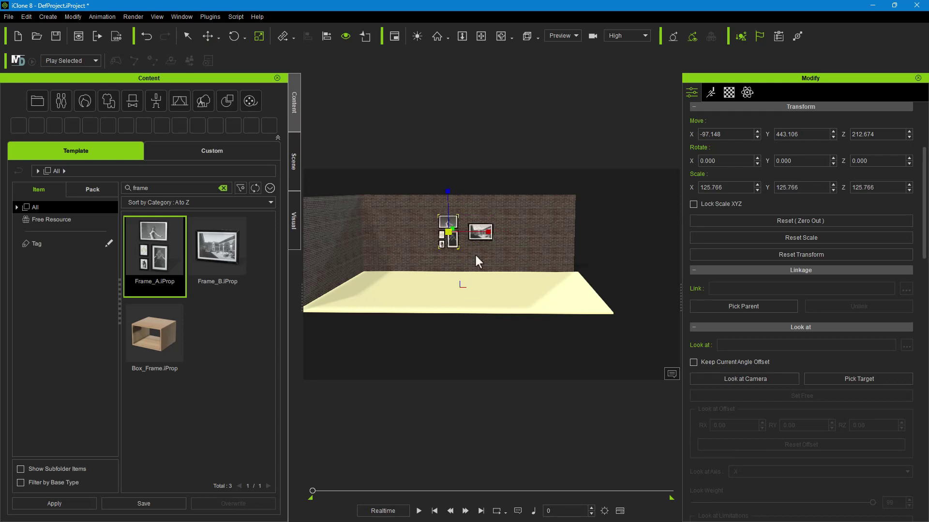
pyautogui.click(645, 251)
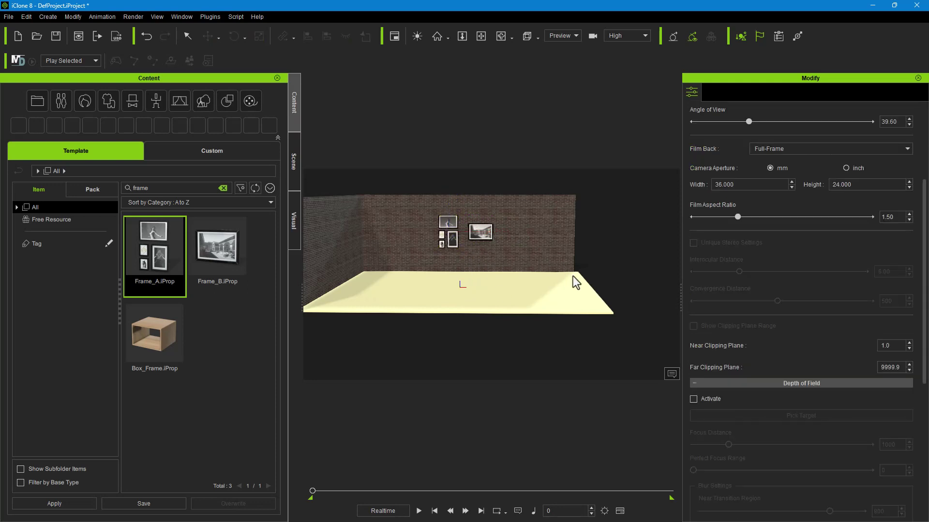
pyautogui.scroll(-5, 592, 280)
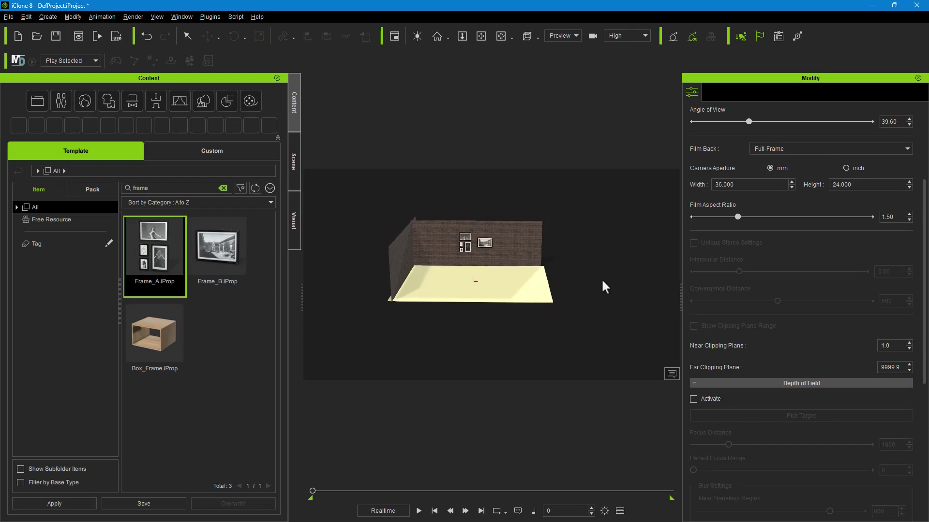
# Step: Orbit, pan and zoom until Frame_A and Frame_B on the brick wall fill the view
pyautogui.moveTo(602, 278)
pyautogui.mouseDown(button='right')
pyautogui.moveTo(565, 310)
pyautogui.moveTo(608, 272)
pyautogui.moveTo(622, 276)
pyautogui.moveTo(543, 286)
pyautogui.mouseUp(button='right')
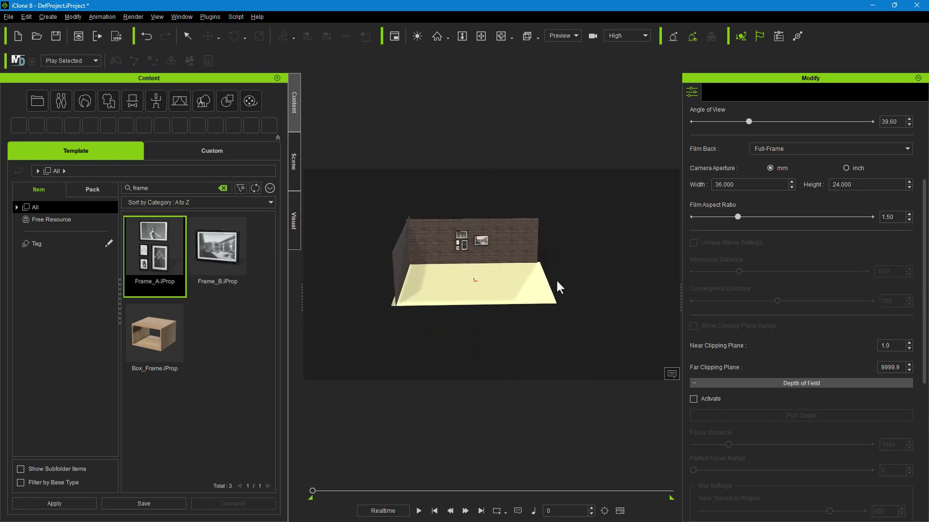
pyautogui.moveTo(504, 286)
pyautogui.mouseDown()
pyautogui.moveTo(485, 198)
pyautogui.moveTo(460, 245)
pyautogui.moveTo(477, 228)
pyautogui.mouseUp()
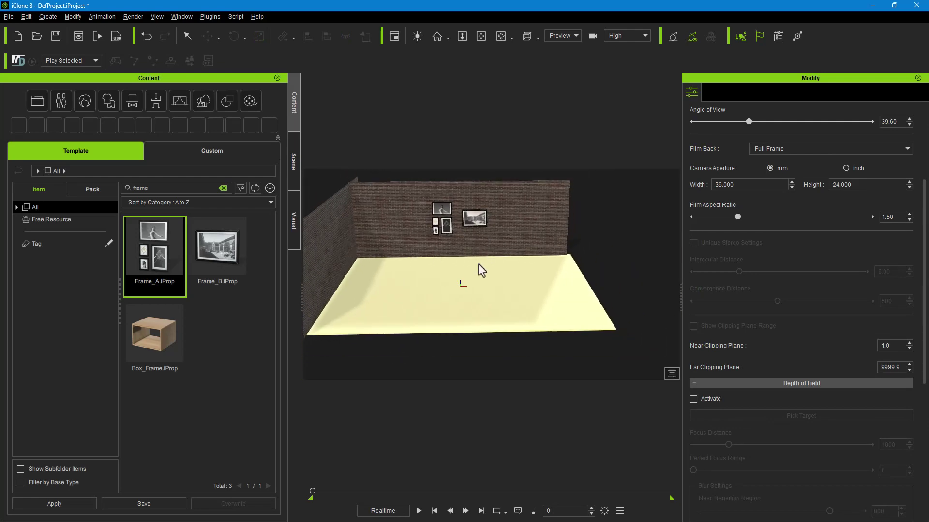
pyautogui.moveTo(477, 228)
pyautogui.mouseDown(button='middle')
pyautogui.moveTo(500, 255)
pyautogui.moveTo(498, 325)
pyautogui.mouseUp(button='middle')
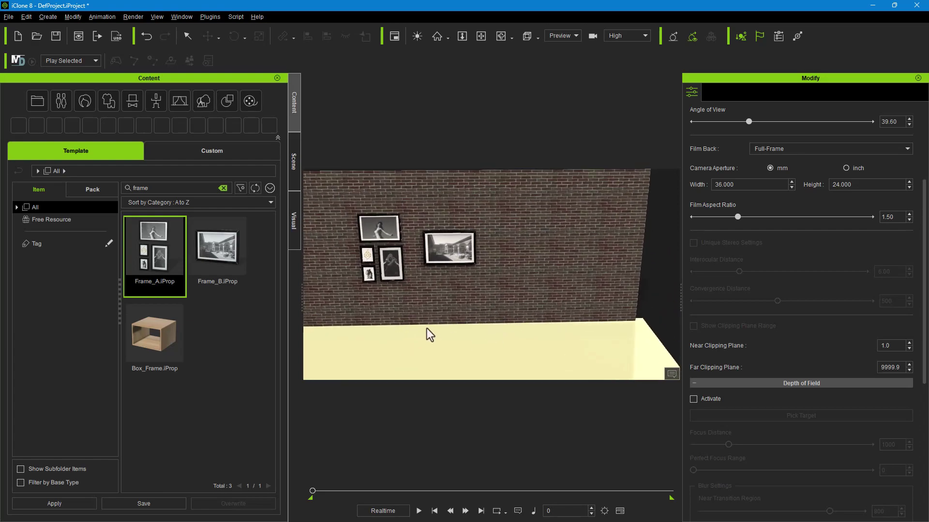
pyautogui.moveTo(427, 334); pyautogui.dragTo(436, 309)
pyautogui.moveTo(421, 325)
pyautogui.mouseDown(button='right')
pyautogui.moveTo(524, 327)
pyautogui.moveTo(426, 336)
pyautogui.moveTo(367, 321)
pyautogui.moveTo(411, 305)
pyautogui.moveTo(355, 323)
pyautogui.mouseUp(button='right')
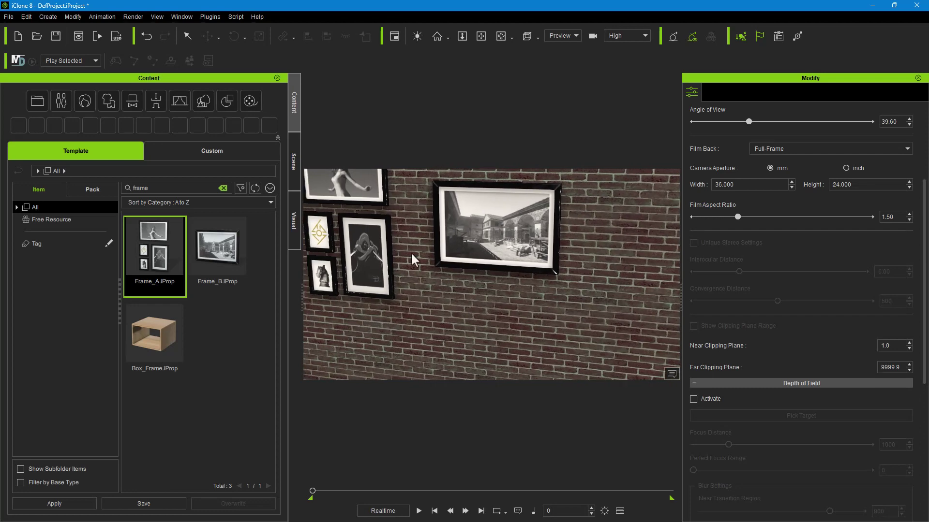
# Step: Clone Frame_B to the right along X, placing the copy at X 226.532
pyautogui.click(443, 233)
pyautogui.moveTo(393, 338)
pyautogui.mouseDown(button='right')
pyautogui.moveTo(414, 332)
pyautogui.moveTo(445, 342)
pyautogui.mouseUp(button='right')
pyautogui.scroll(2, 447, 367)
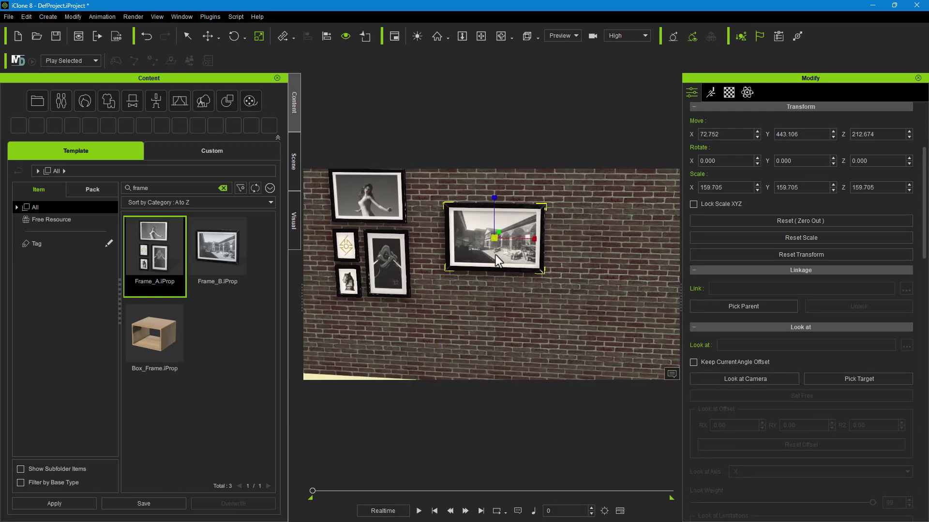
pyautogui.moveTo(546, 310)
pyautogui.mouseDown(button='middle')
pyautogui.moveTo(576, 297)
pyautogui.moveTo(553, 296)
pyautogui.moveTo(561, 298)
pyautogui.mouseUp(button='middle')
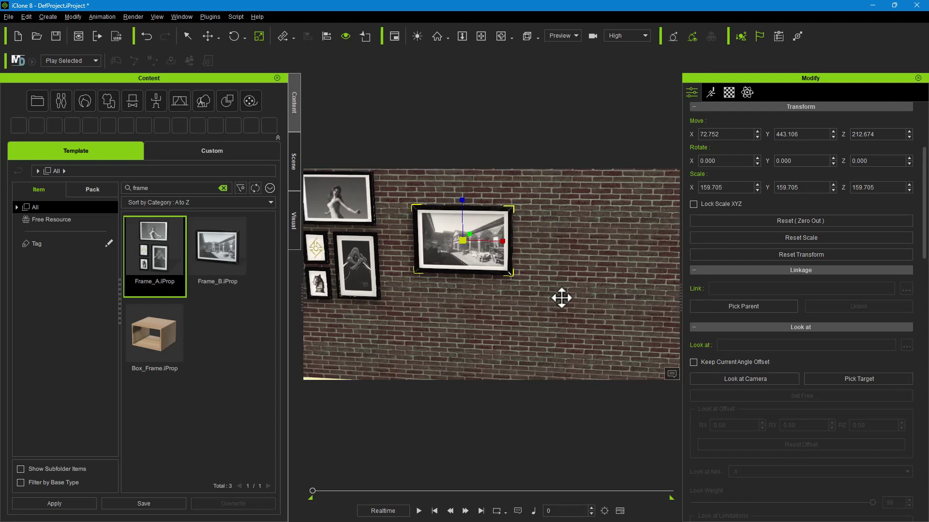
pyautogui.click(442, 290)
pyautogui.click(450, 252)
pyautogui.press('w')
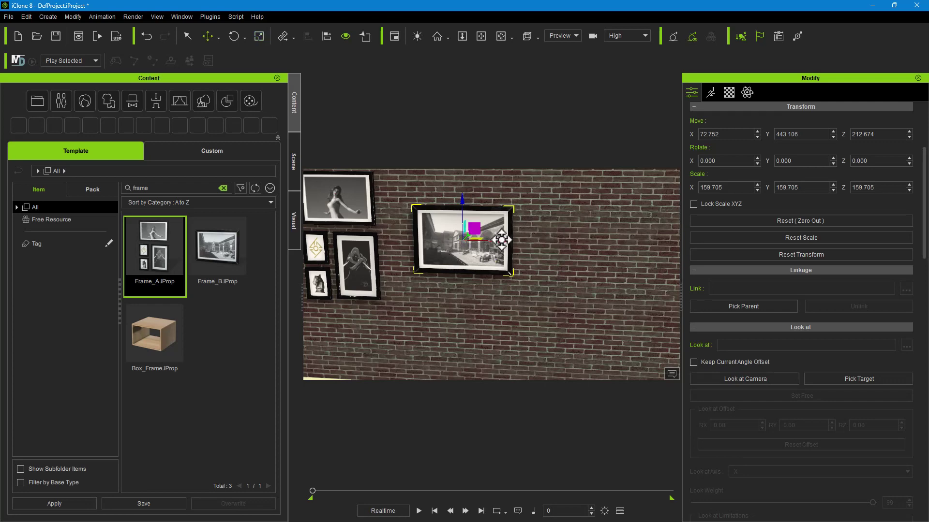
pyautogui.keyDown('shift'); pyautogui.moveTo(502, 240); pyautogui.dragTo(621, 250); pyautogui.keyUp('shift')
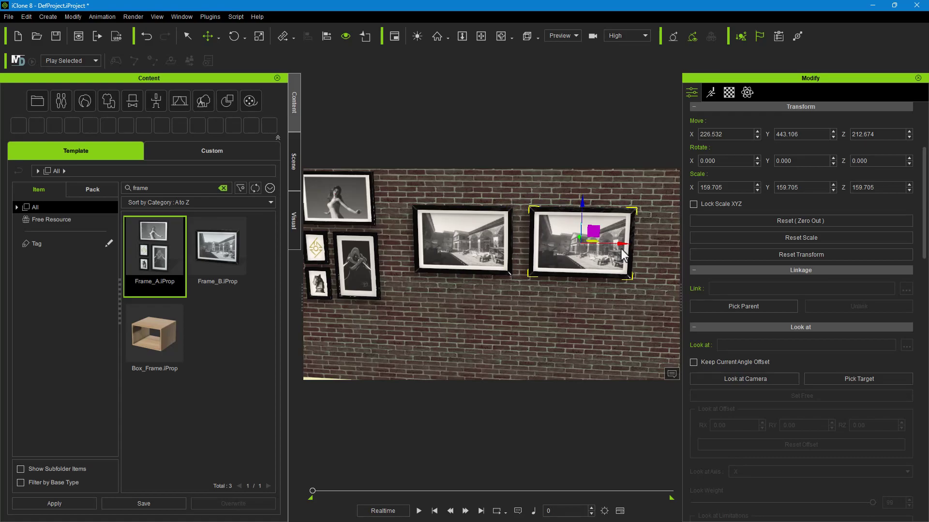
# Step: Open the copied frame's material and diffuse texture in Photoshop, then close Photoshop
pyautogui.doubleClick(591, 265)
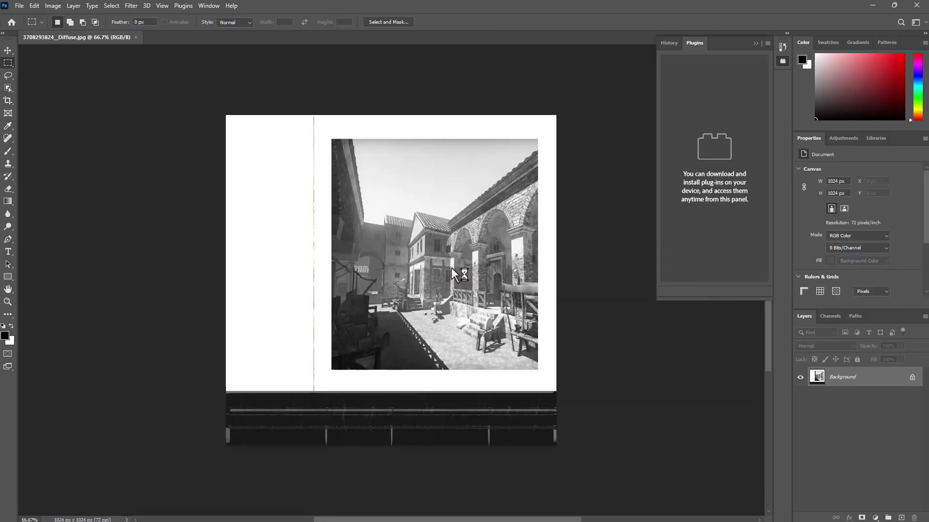
pyautogui.click(917, 7)
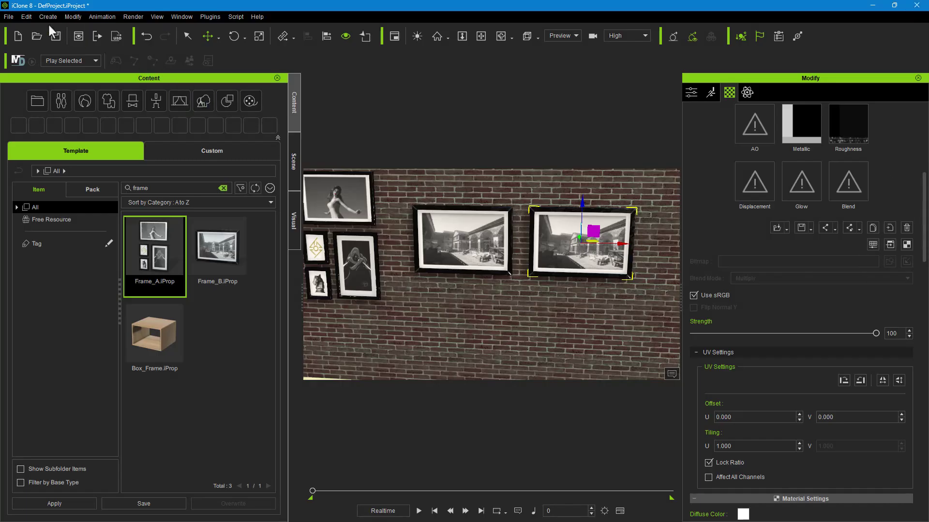
pyautogui.click(31, 17)
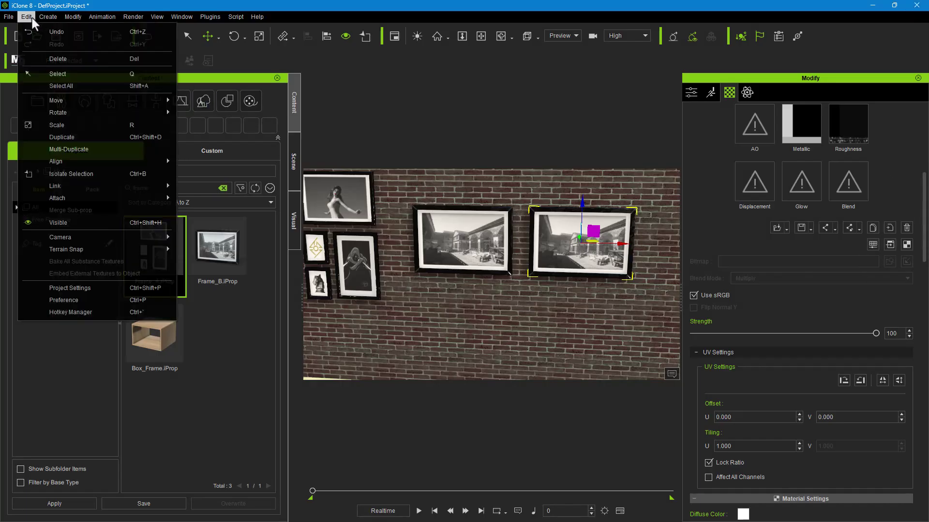
# Step: Point the Texture Editor preference to Adobe Photoshop 2023's Photoshop.exe, then close Preferences
pyautogui.click(77, 300)
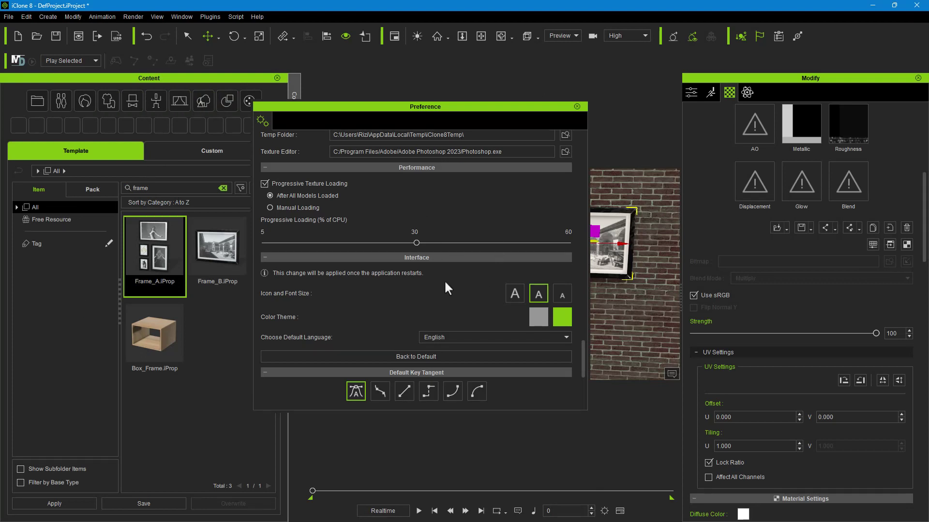
pyautogui.scroll(3, 443, 204)
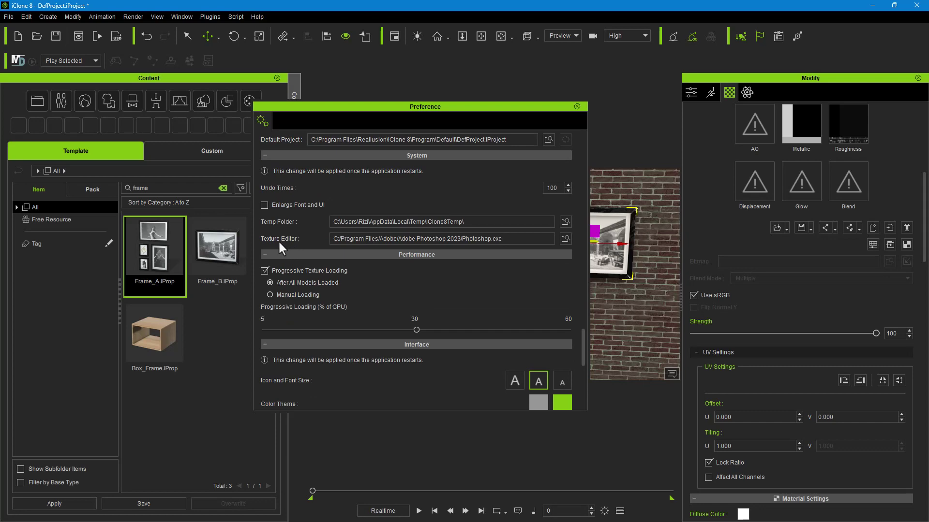
pyautogui.click(566, 238)
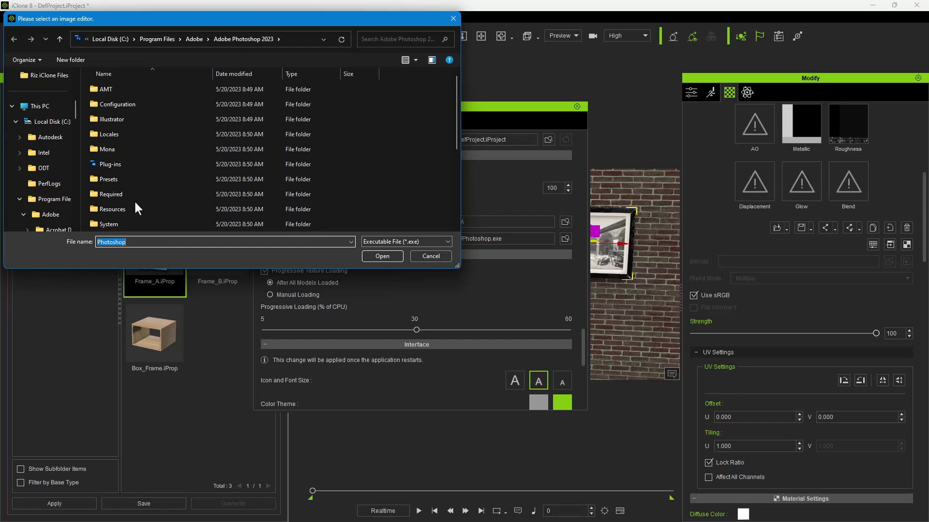
pyautogui.click(106, 39)
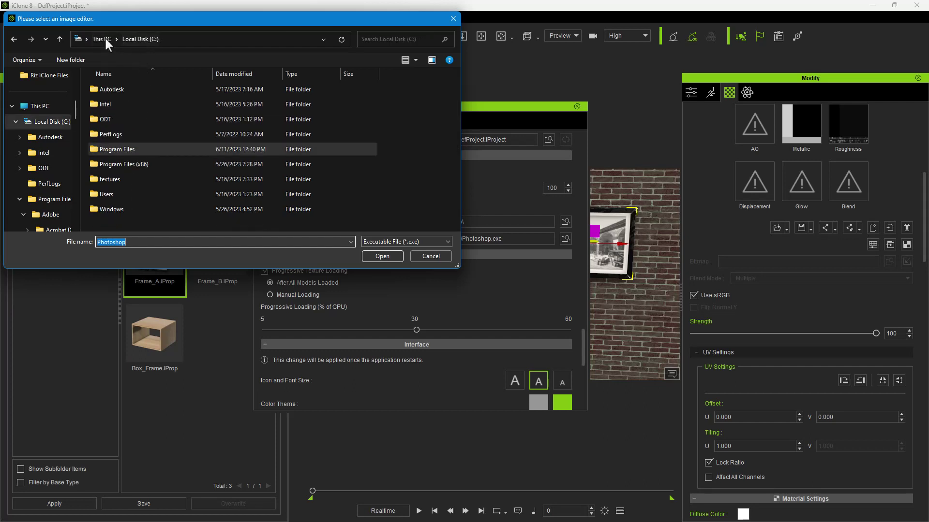
pyautogui.doubleClick(123, 154)
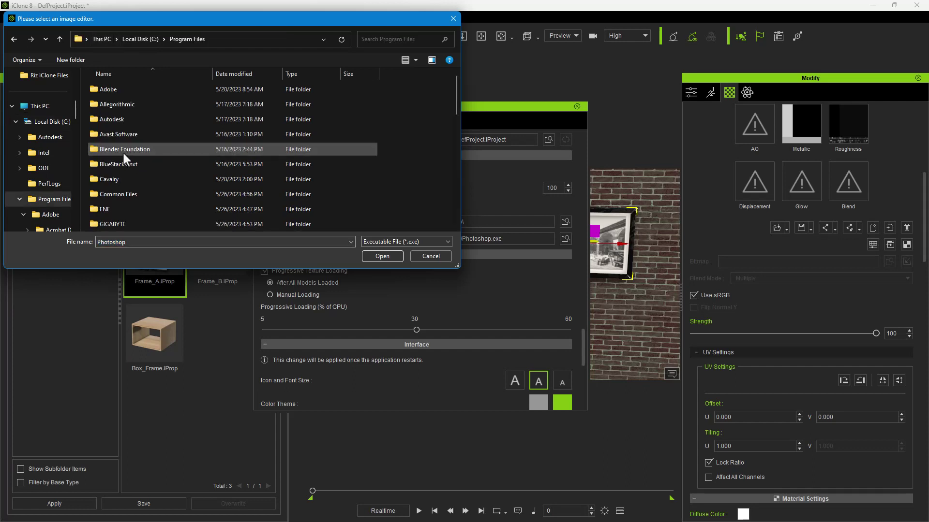
pyautogui.doubleClick(118, 90)
pyautogui.doubleClick(142, 135)
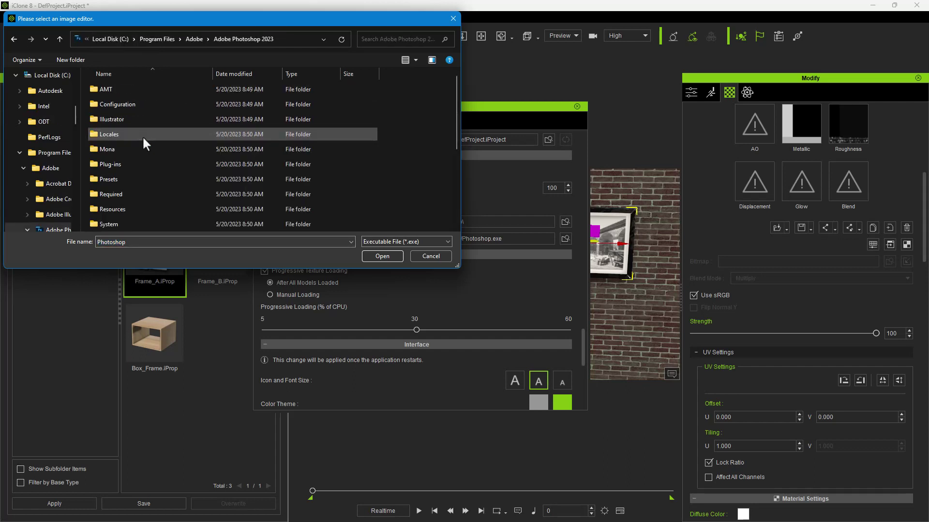
pyautogui.scroll(-5, 124, 199)
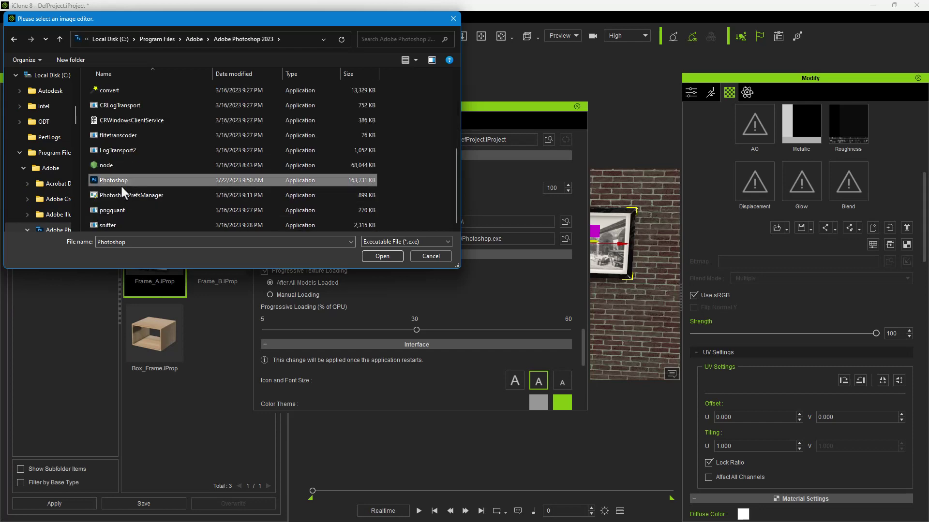
pyautogui.click(376, 255)
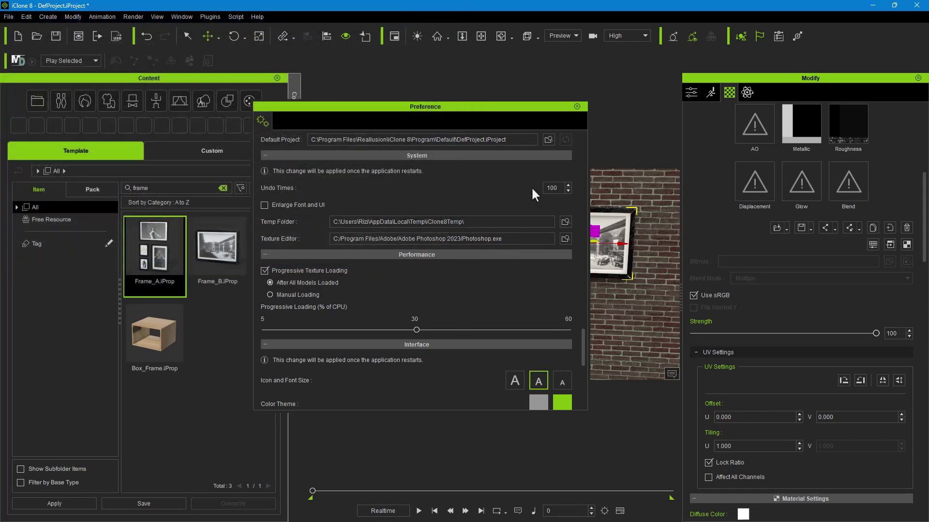
pyautogui.scroll(-5, 531, 186)
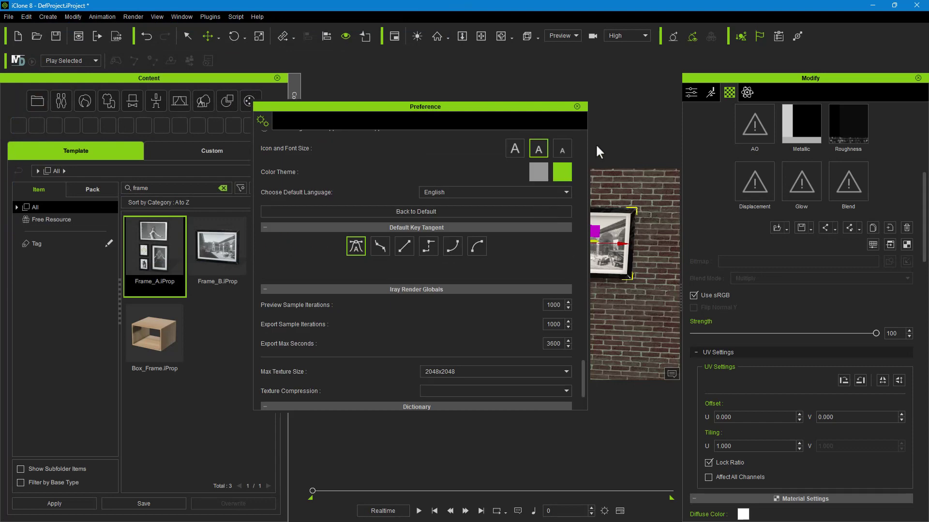
pyautogui.click(576, 107)
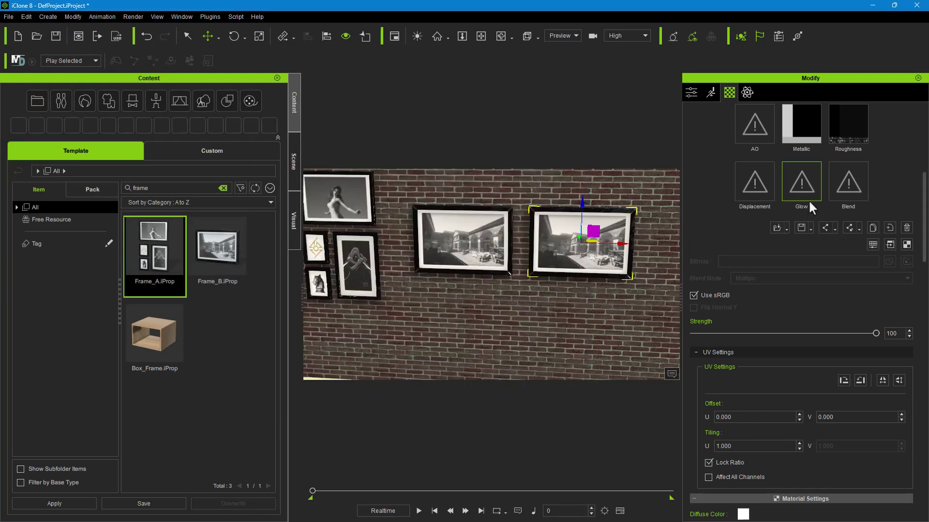
# Step: Launch the frame's diffuse map in Photoshop, then switch to the 'room painting scenery' image results
pyautogui.click(890, 245)
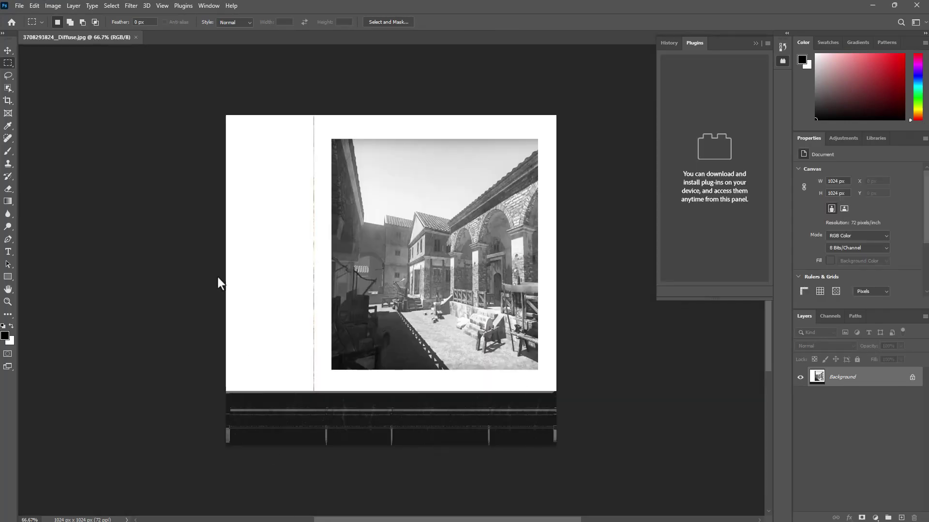
pyautogui.hotkey('alt', 'Tab')
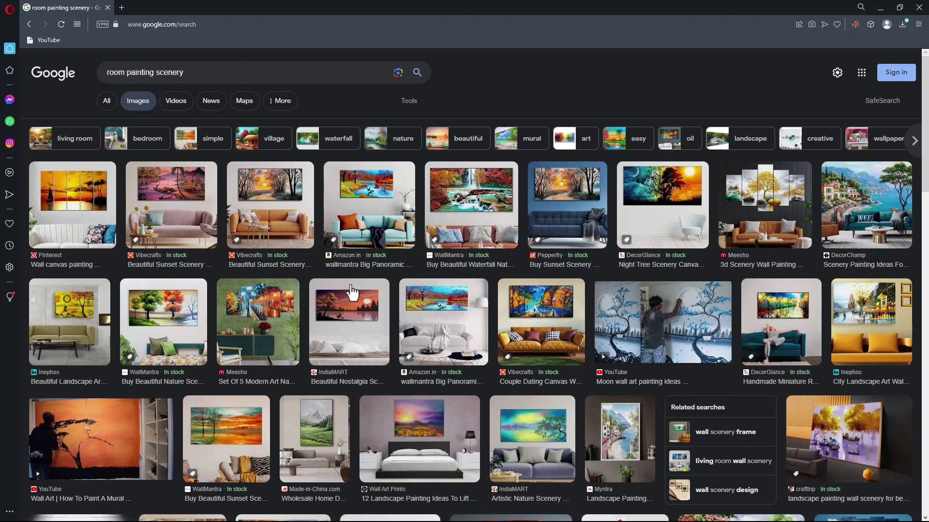
# Step: Save the green waterfall painting to Downloads as 111.jpg and show it in its folder
pyautogui.scroll(-5, 345, 280)
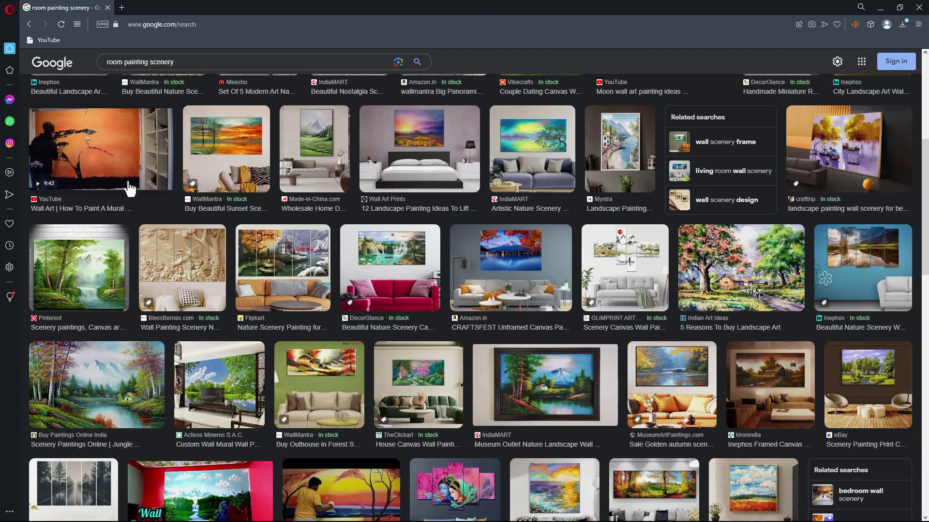
pyautogui.click(97, 289)
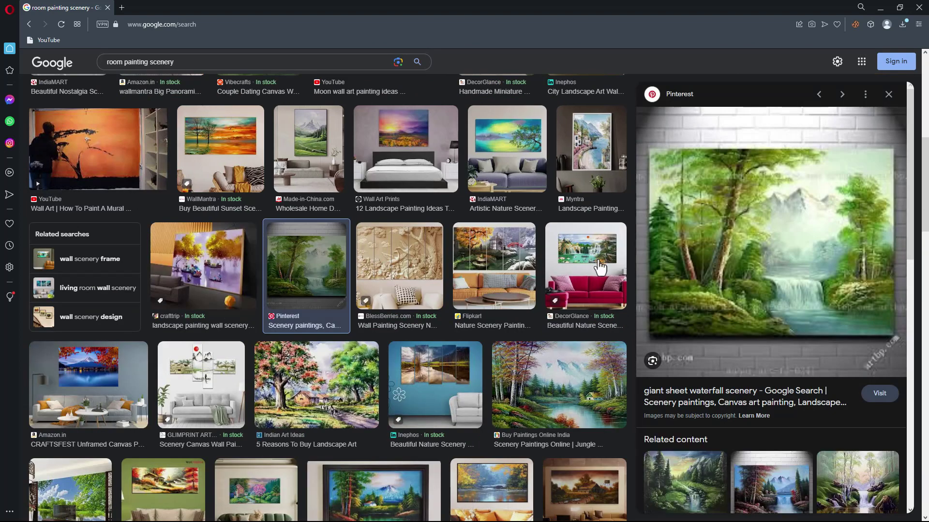
pyautogui.rightClick(802, 228)
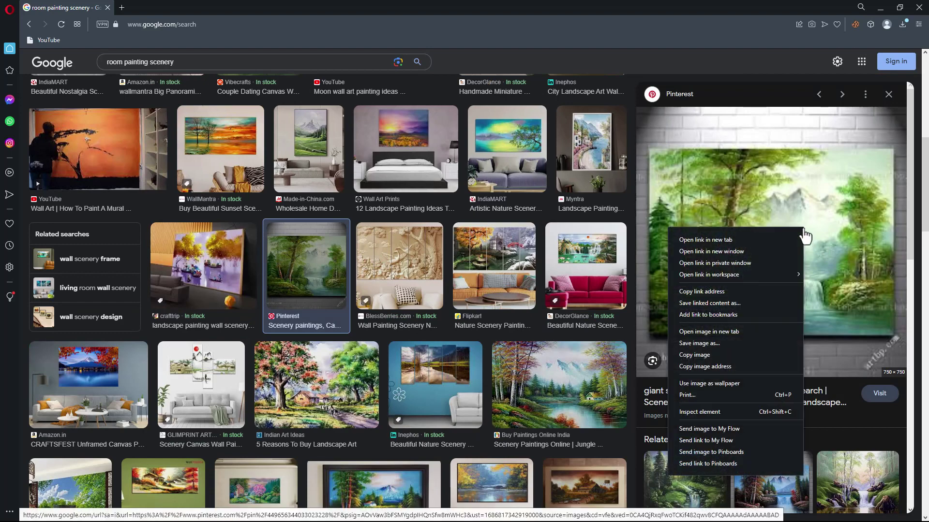
pyautogui.click(759, 344)
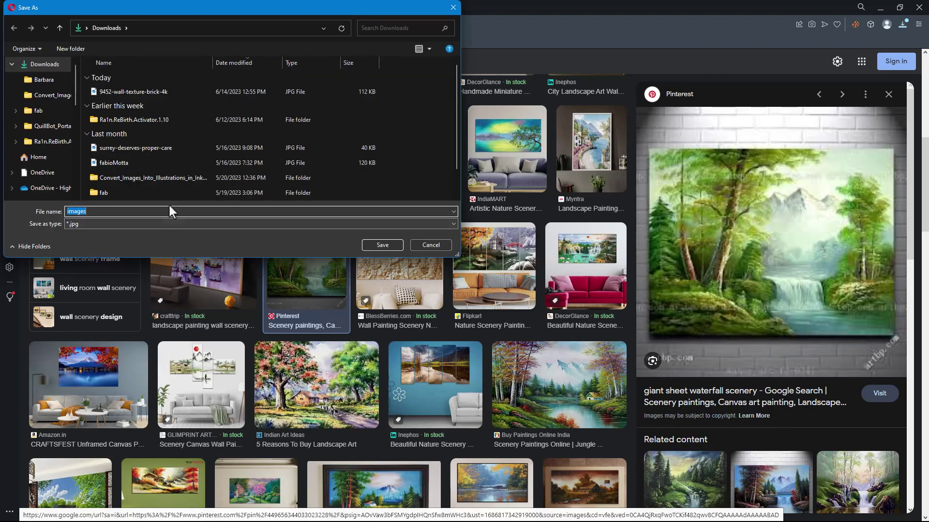
pyautogui.write('111')
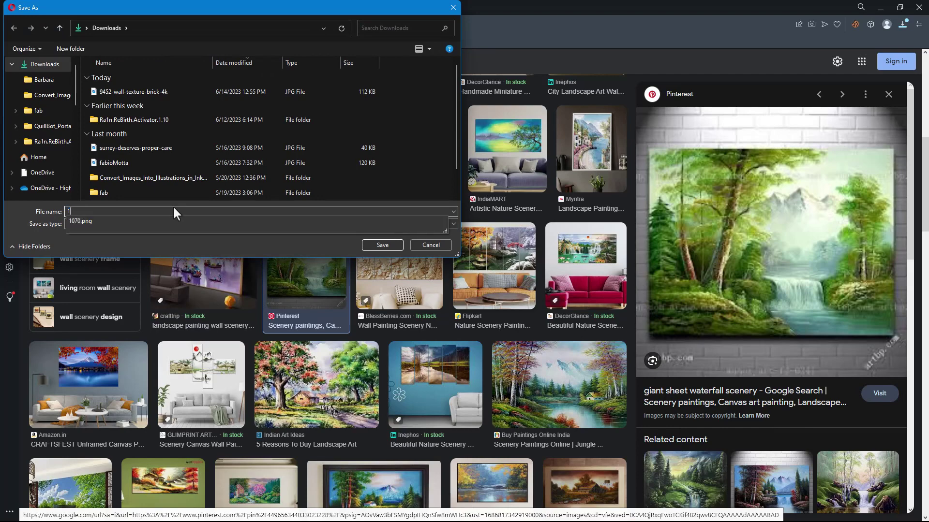
pyautogui.click(378, 245)
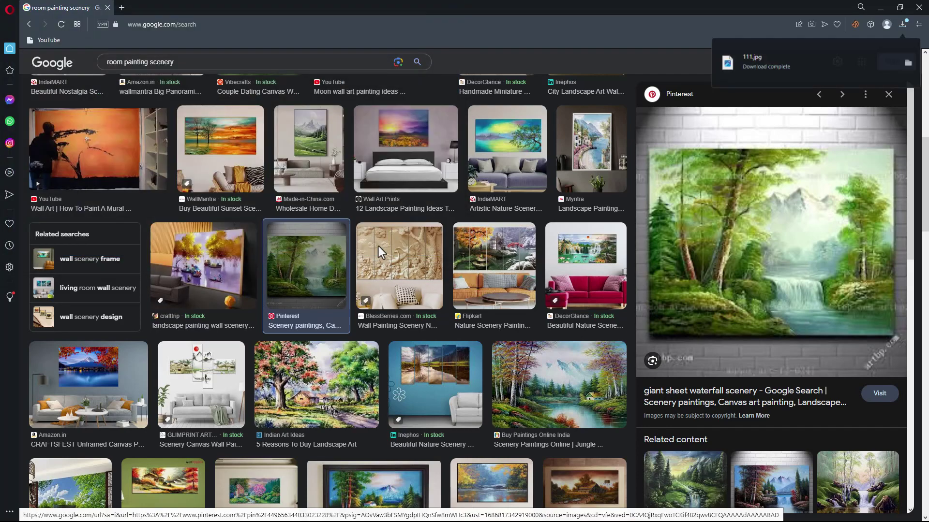
pyautogui.click(908, 63)
# Step: Place 111.jpg onto the frame's diffuse texture, scaled to cover the photo area
pyautogui.click(880, 7)
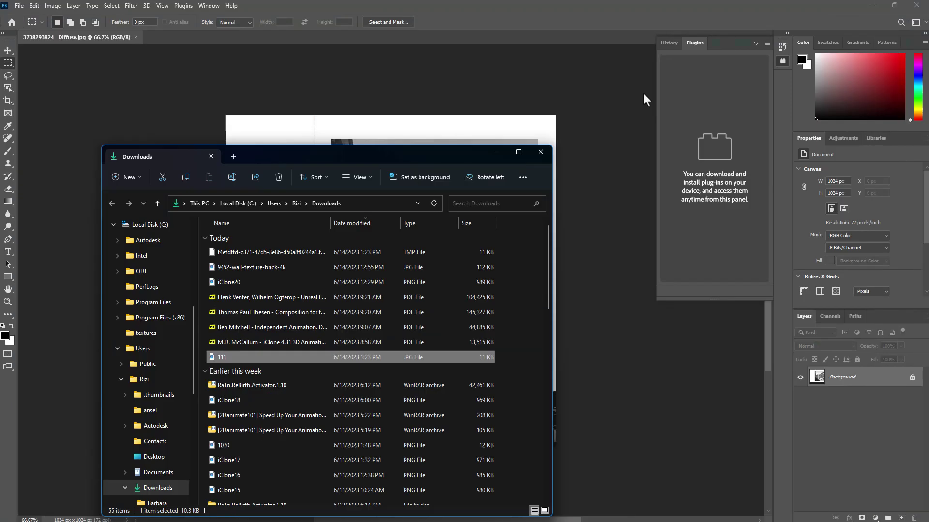
pyautogui.moveTo(365, 152); pyautogui.dragTo(748, 109)
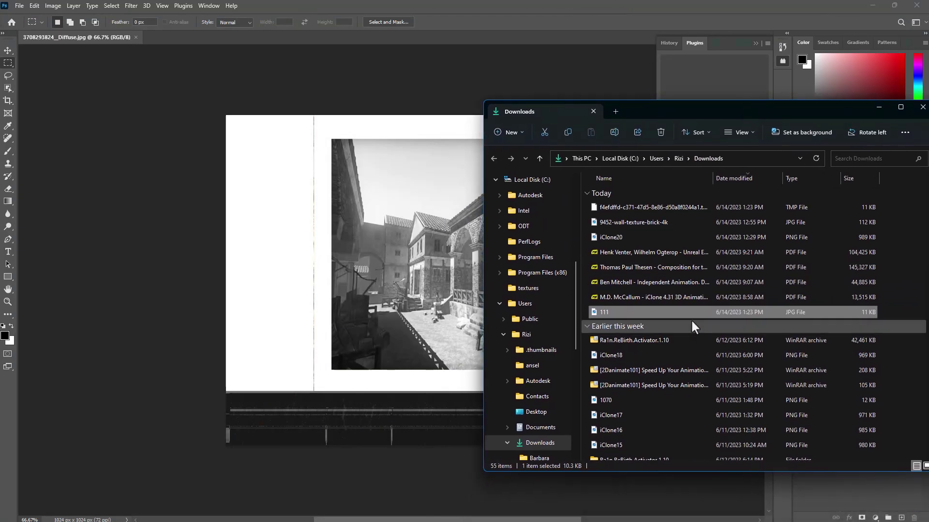
pyautogui.moveTo(602, 312)
pyautogui.mouseDown()
pyautogui.moveTo(175, 292)
pyautogui.moveTo(188, 297)
pyautogui.mouseUp()
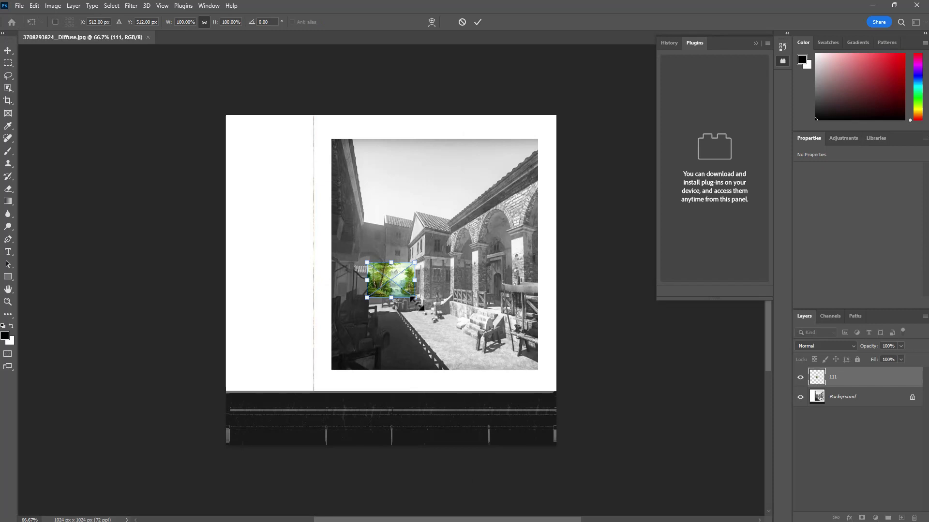
pyautogui.moveTo(415, 297); pyautogui.dragTo(540, 320)
pyautogui.press('Return')
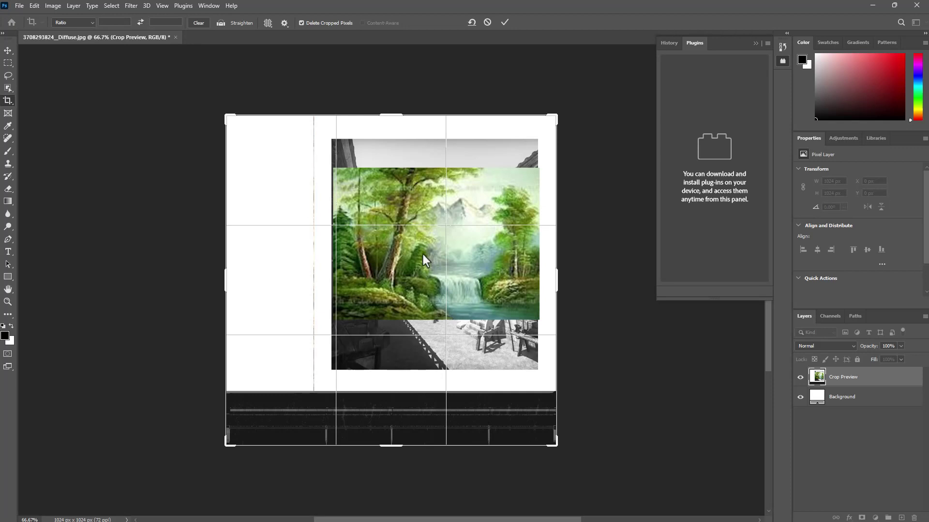
pyautogui.click(506, 22)
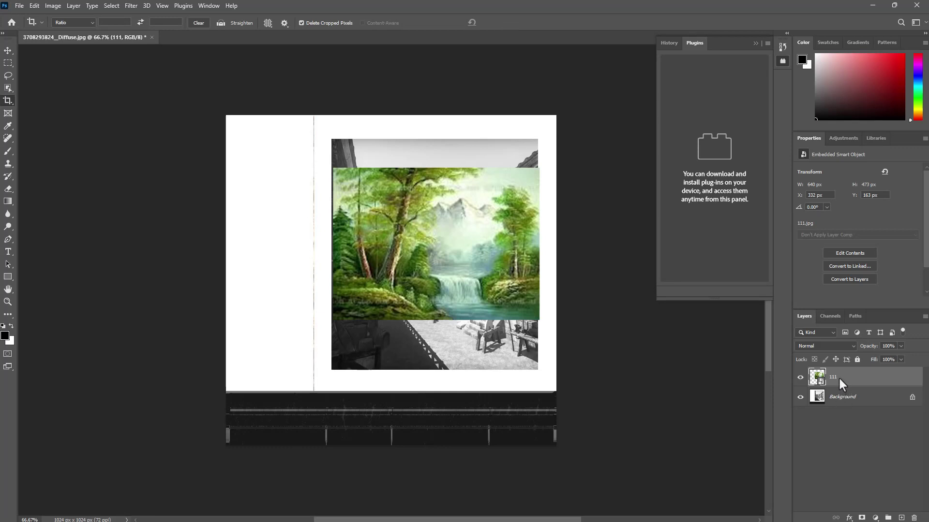
pyautogui.moveTo(839, 380); pyautogui.dragTo(846, 386)
# Step: Merge the '111' layer into Background, save the texture and minimize Photoshop
pyautogui.keyDown('shift'); pyautogui.click(844, 397); pyautogui.keyUp('shift')
pyautogui.rightClick(836, 389)
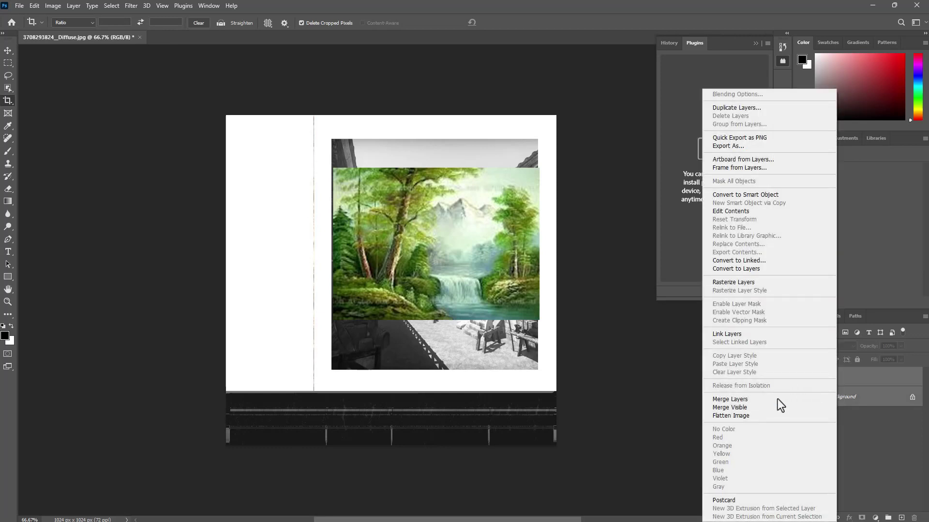
pyautogui.click(776, 399)
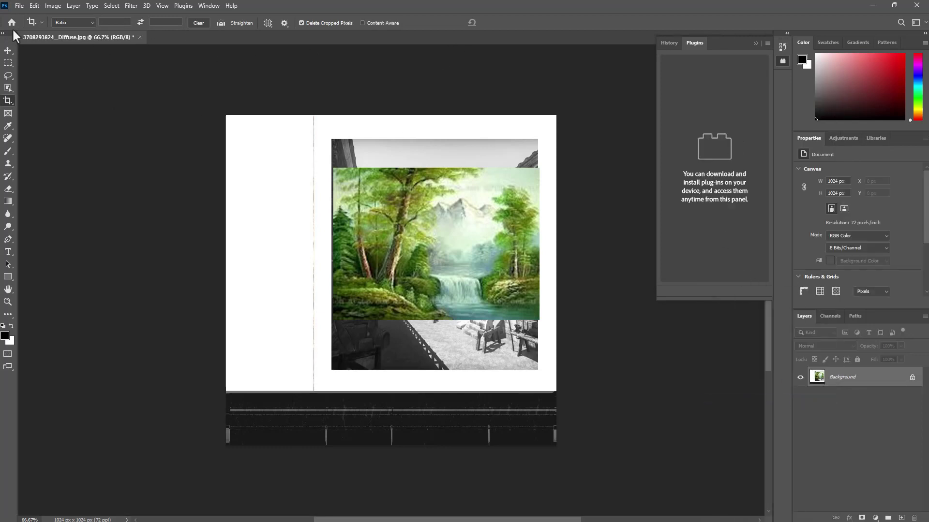
pyautogui.click(20, 7)
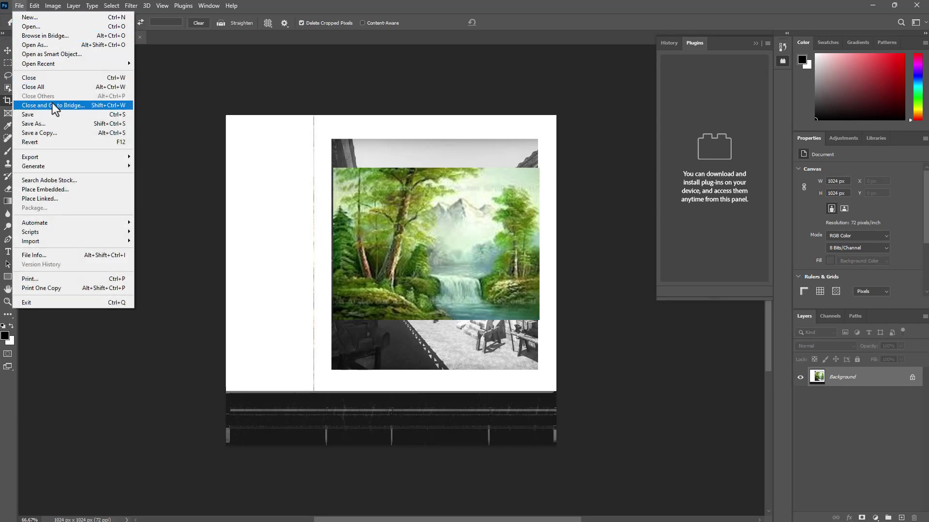
pyautogui.click(53, 118)
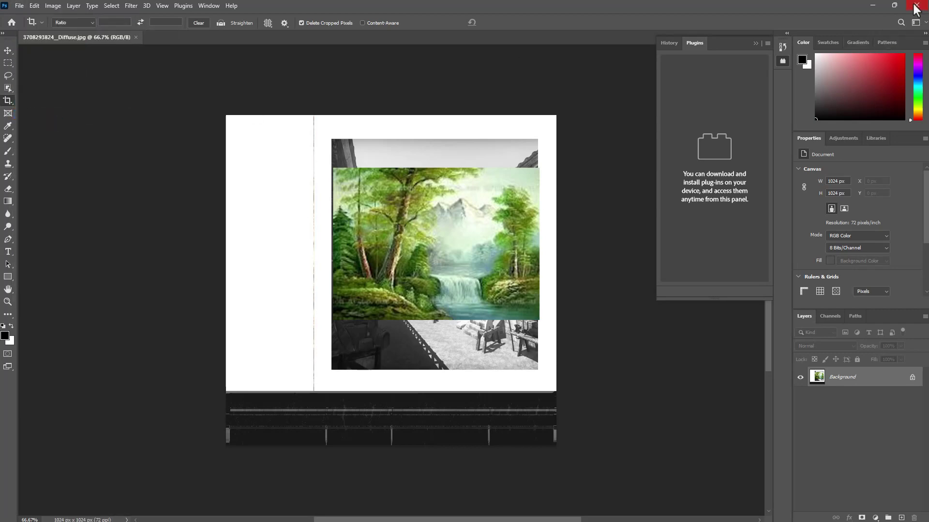
pyautogui.click(872, 5)
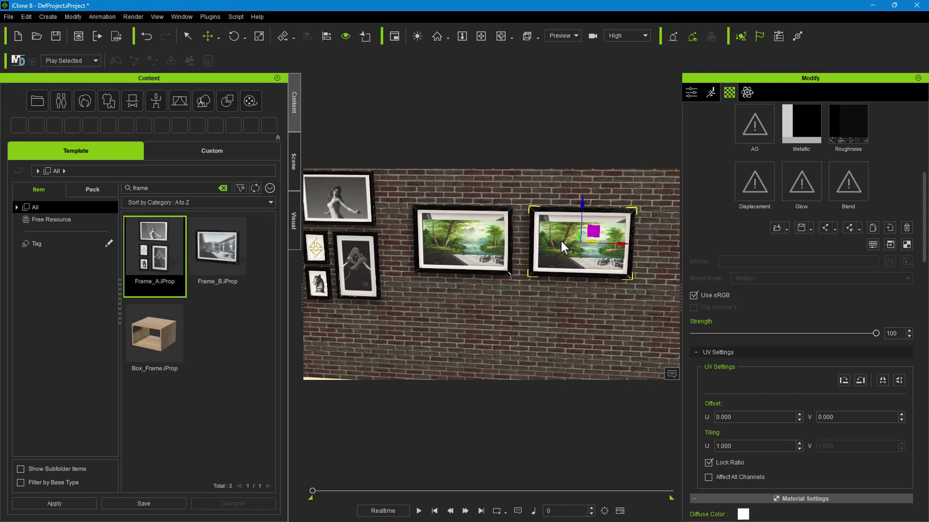
pyautogui.click(509, 232)
pyautogui.click(455, 249)
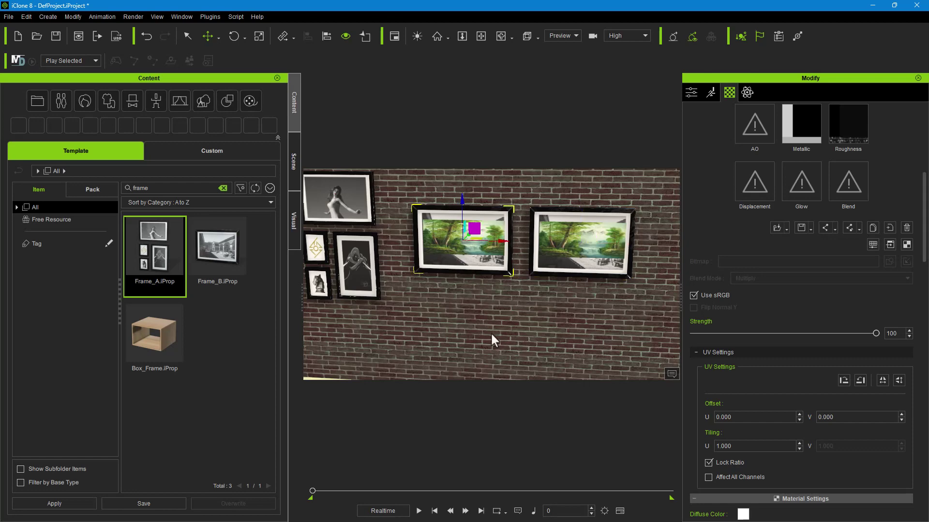
pyautogui.click(508, 329)
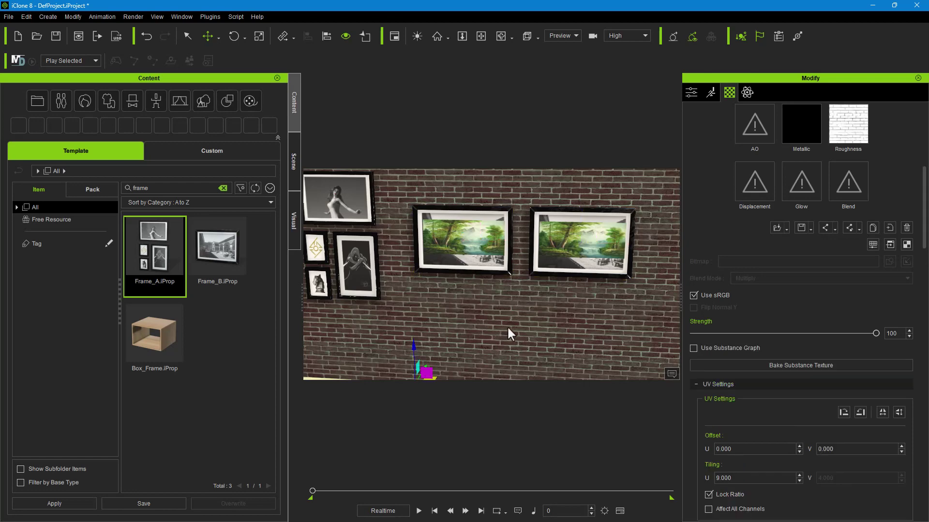